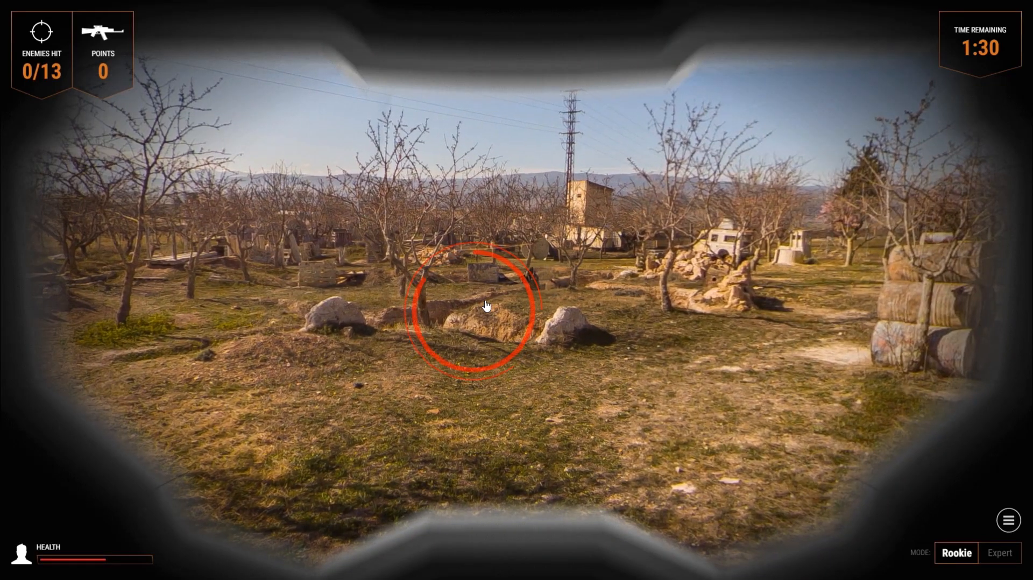
- Advance the medical training tour to scene 2, dismiss its introduction, and look around the patient room
left_click(507, 282)
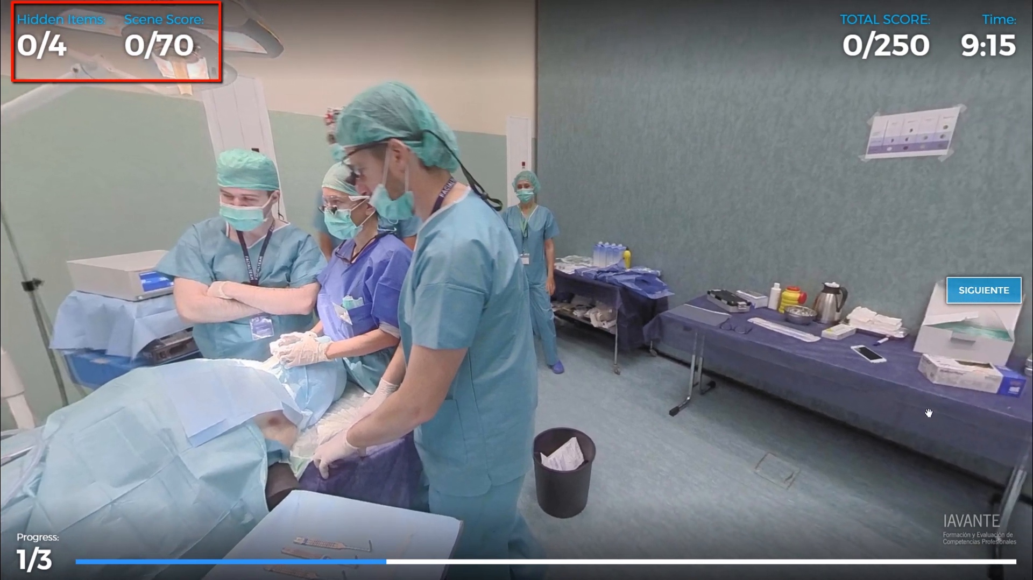
left_click(983, 291)
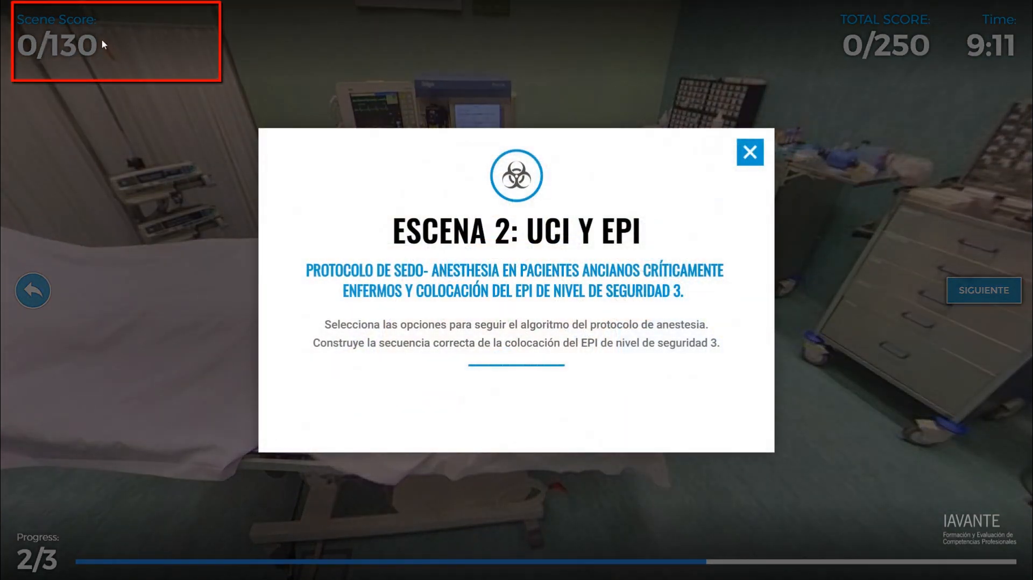
left_click(747, 153)
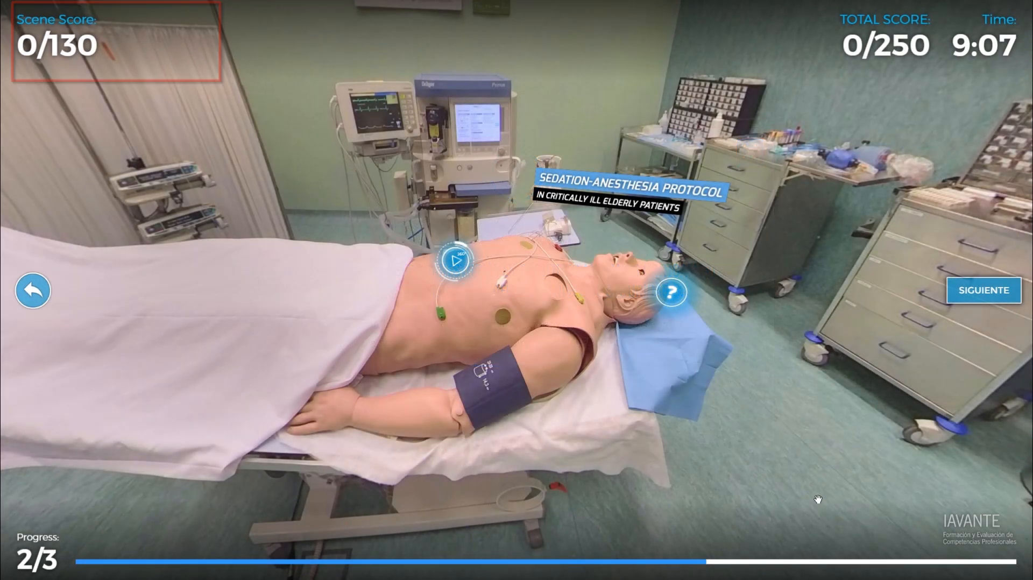
left_click_drag(787, 479, 362, 313)
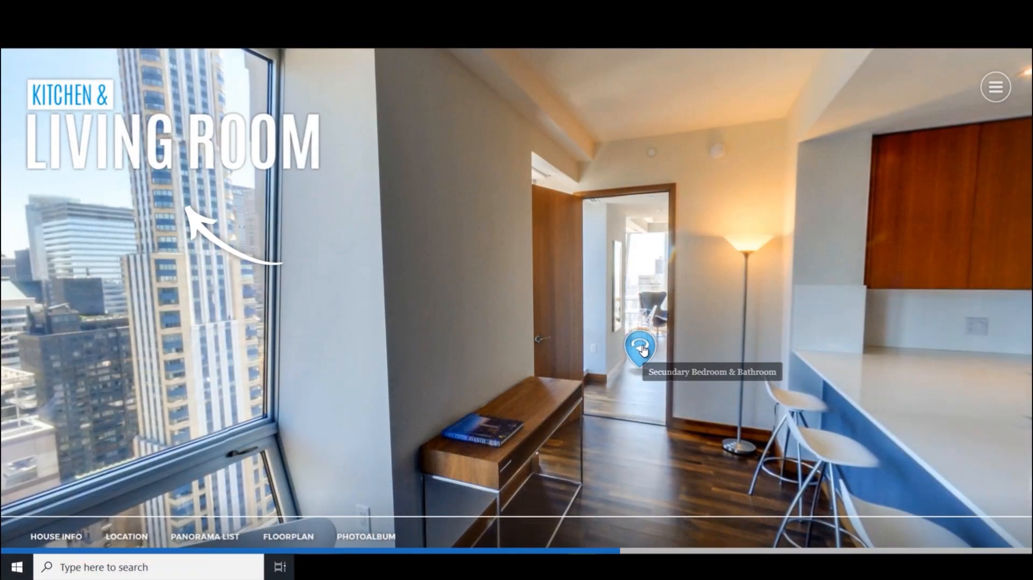
- Walk through the apartment tour from the living room into the secondary bedroom and bathroom
left_click(640, 347)
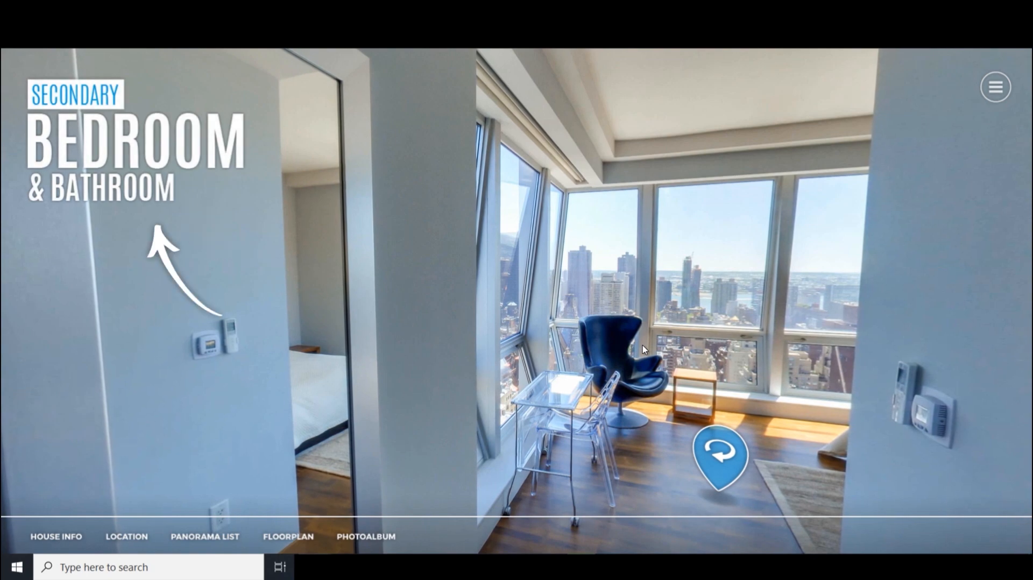
mouse_move(642, 344)
left_mouse_down()
mouse_move(624, 344)
mouse_move(626, 334)
left_mouse_up()
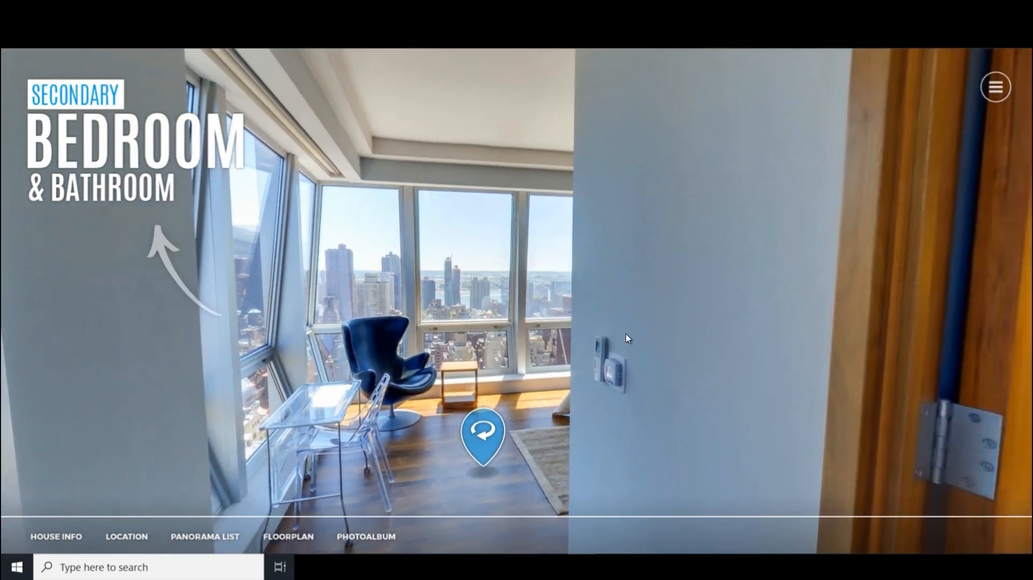
left_click(442, 440)
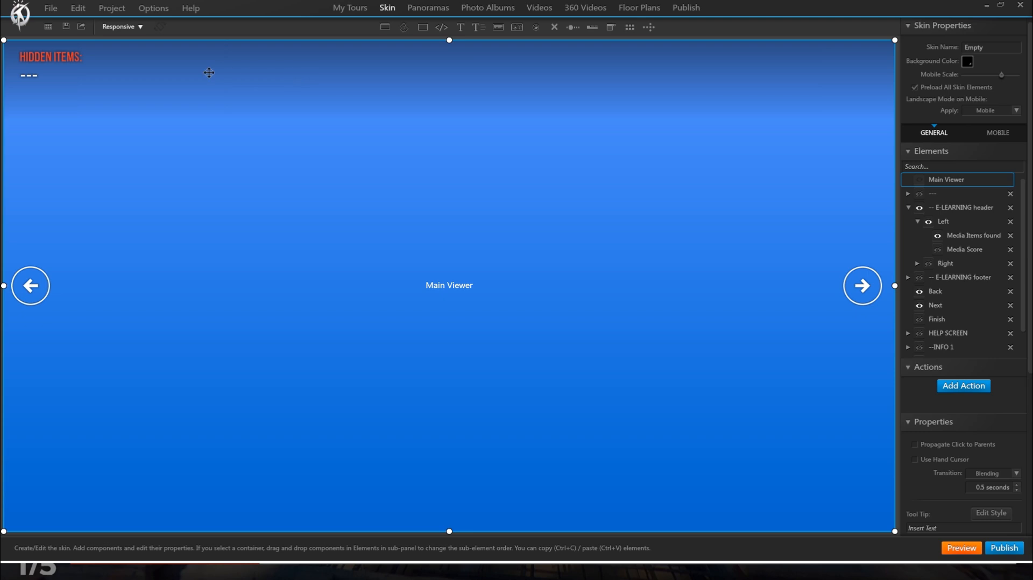
- Delete the placeholder dashes below the Hidden Items heading in the Media Items found text
double_click(158, 84)
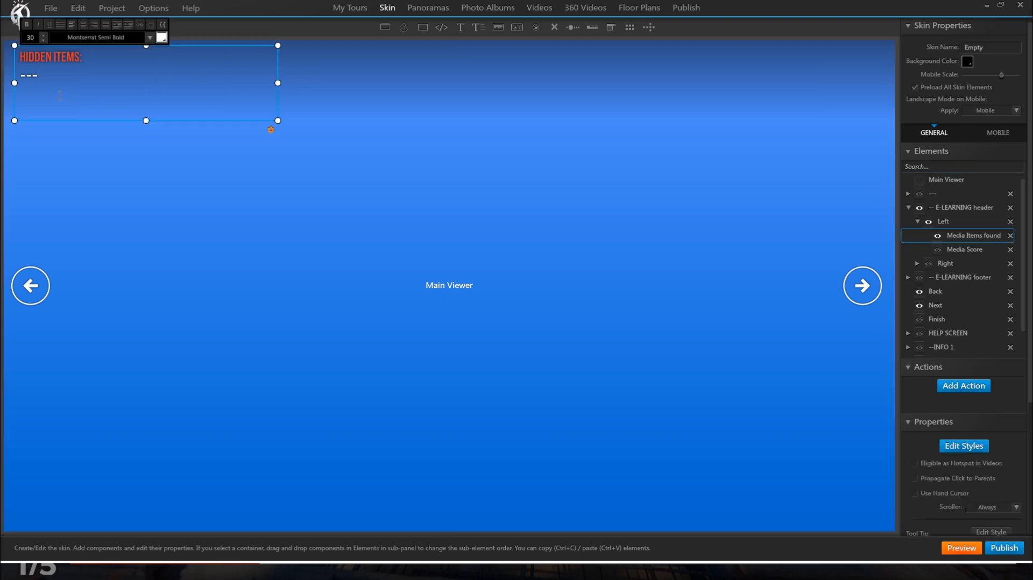
double_click(44, 61)
left_click(51, 77)
key("BackSpace")
key("BackSpace")
key("BackSpace")
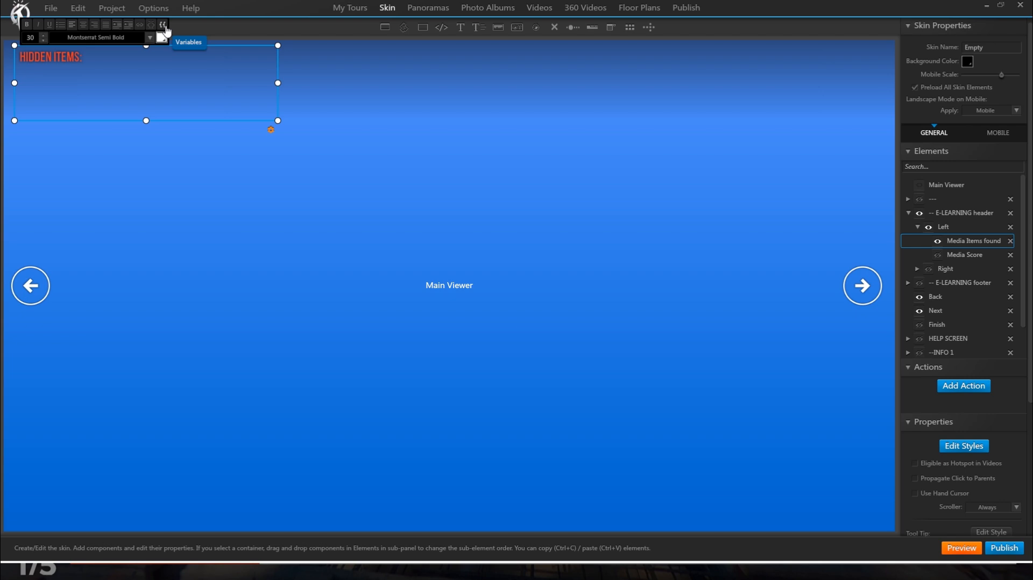
- Examine the E-Learning variables available for the text, from the overall and current-media values through the score1 ones
left_click(163, 25)
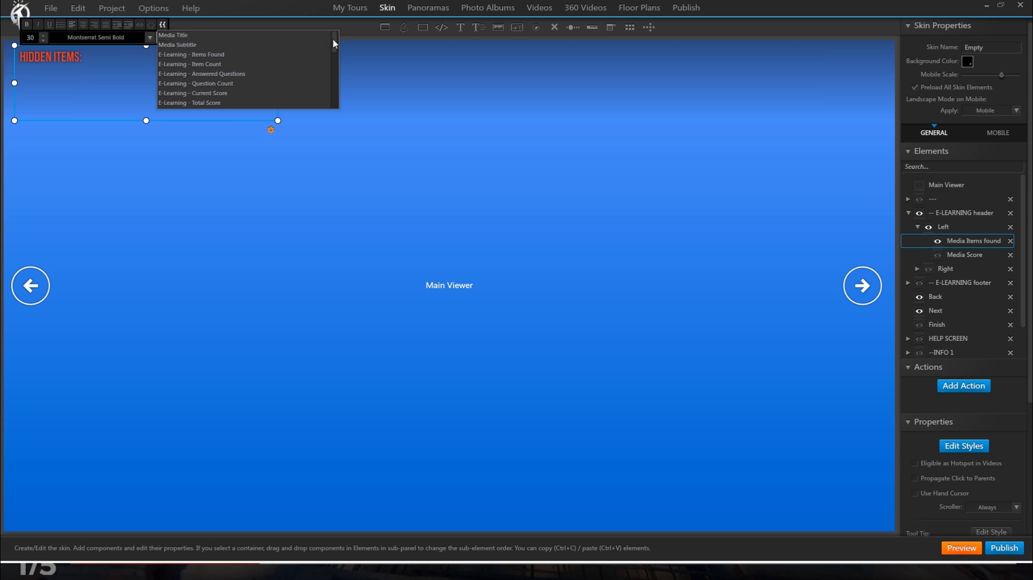
mouse_move(334, 37)
left_mouse_down()
mouse_move(334, 78)
mouse_move(334, 34)
left_mouse_up()
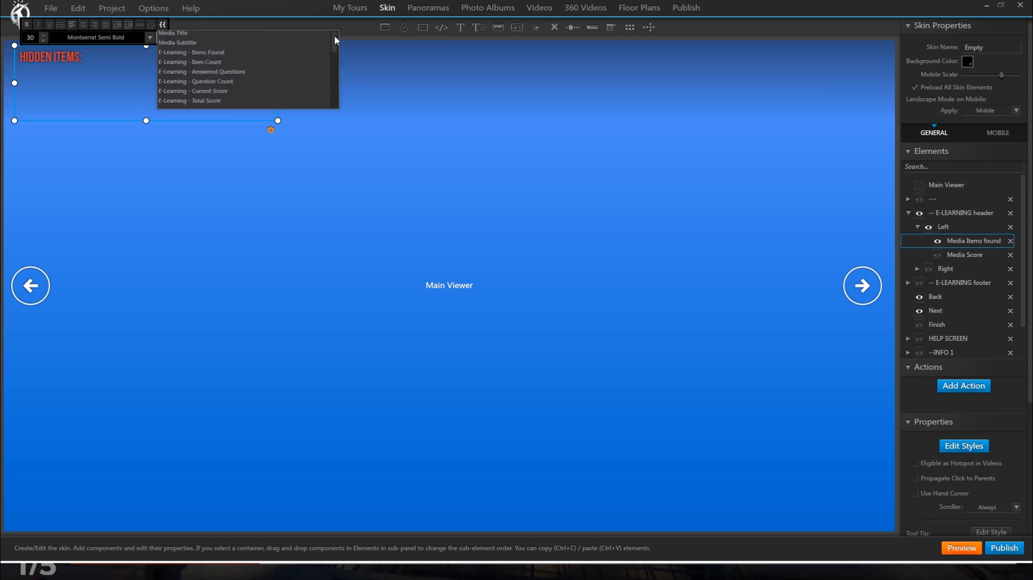
mouse_move(334, 34)
left_mouse_down()
mouse_move(338, 93)
mouse_move(334, 34)
left_mouse_up()
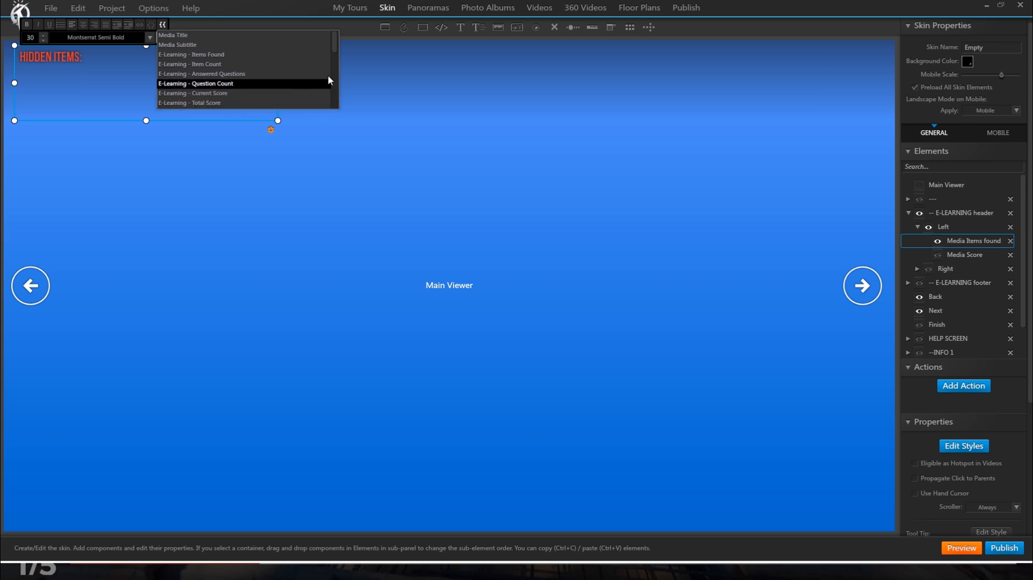
left_click_drag(334, 44, 334, 63)
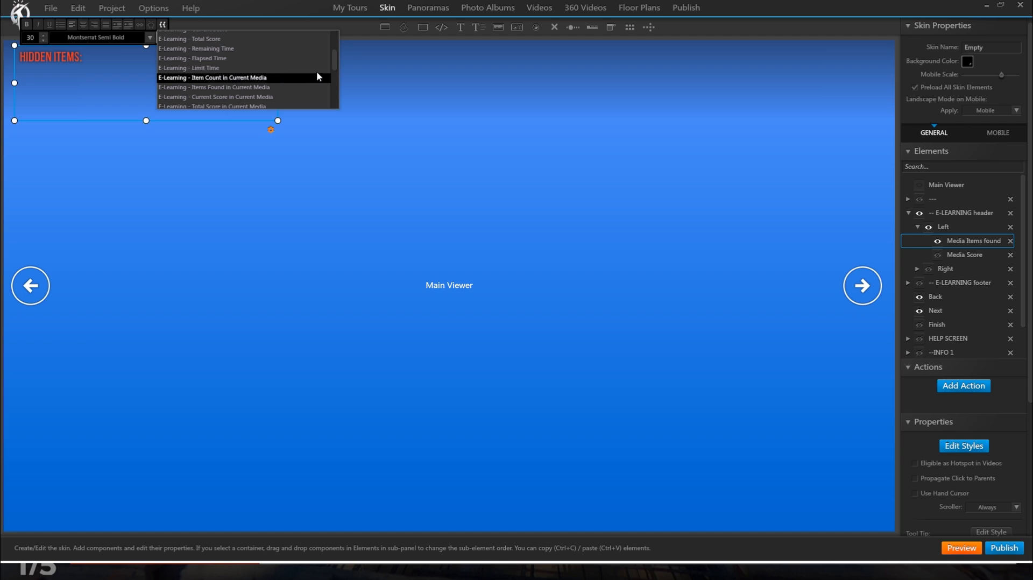
left_click_drag(333, 59, 333, 63)
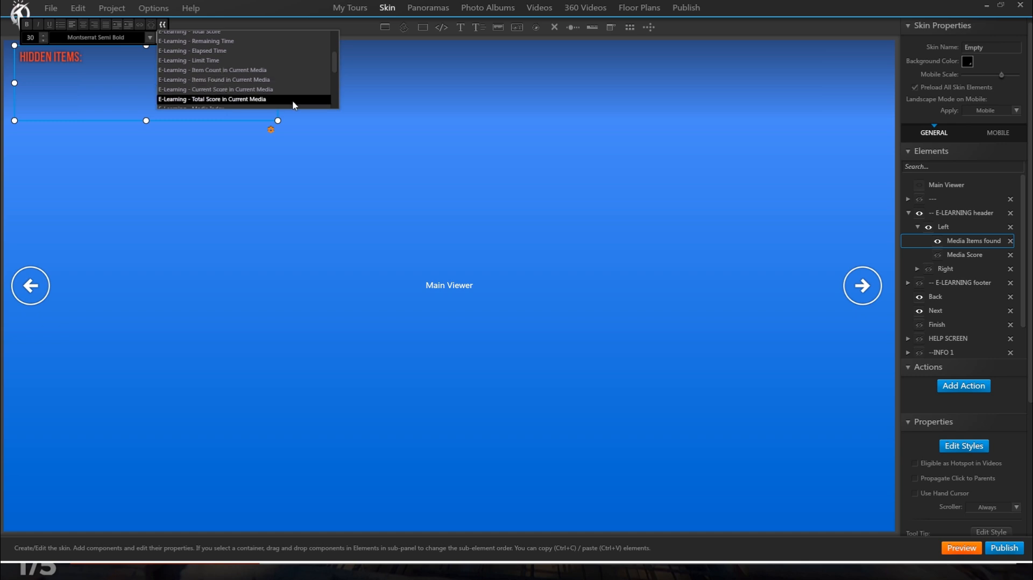
left_click_drag(334, 64, 334, 67)
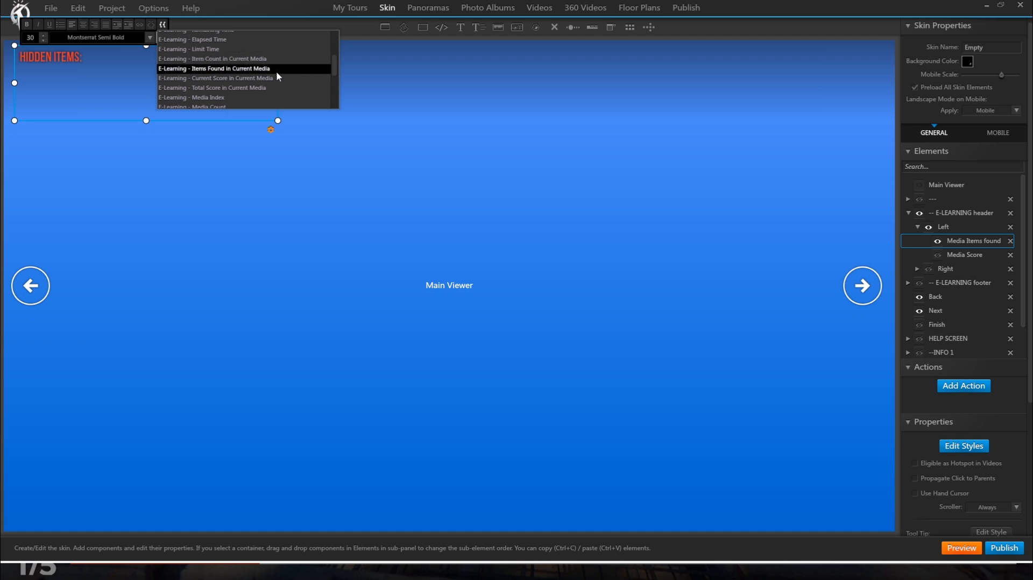
left_click_drag(336, 66, 335, 78)
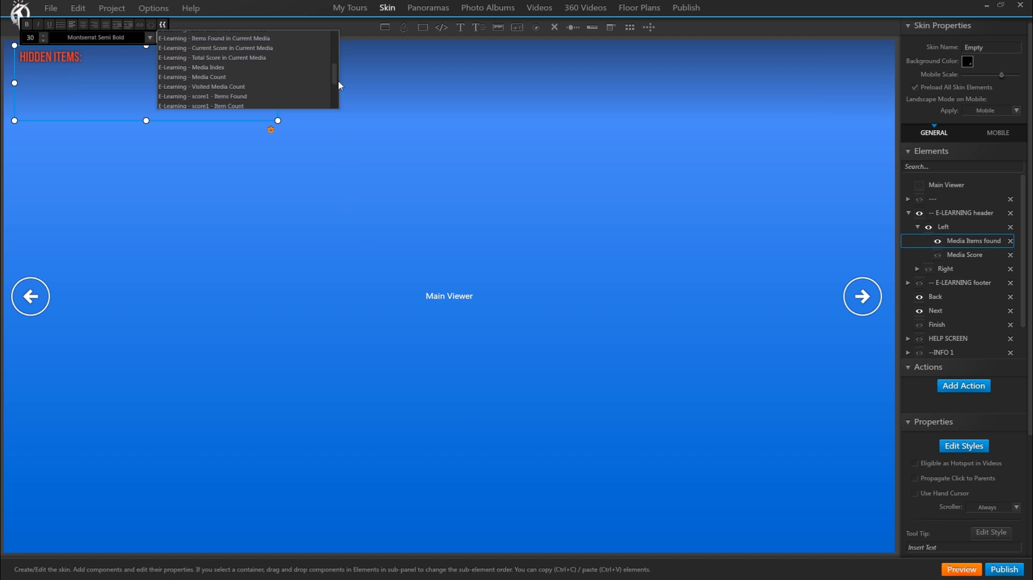
left_click_drag(336, 79, 334, 105)
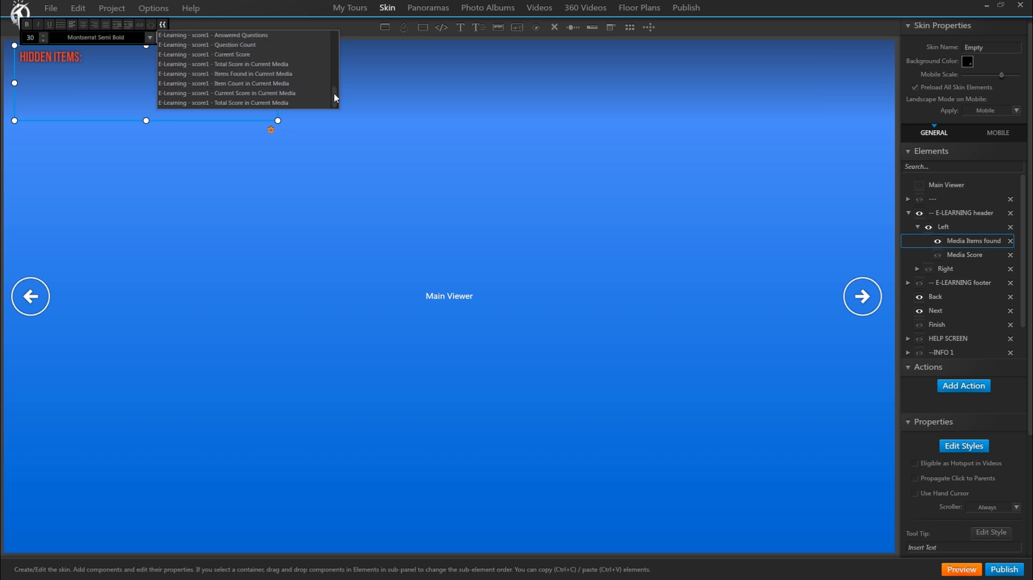
left_click_drag(335, 93, 334, 80)
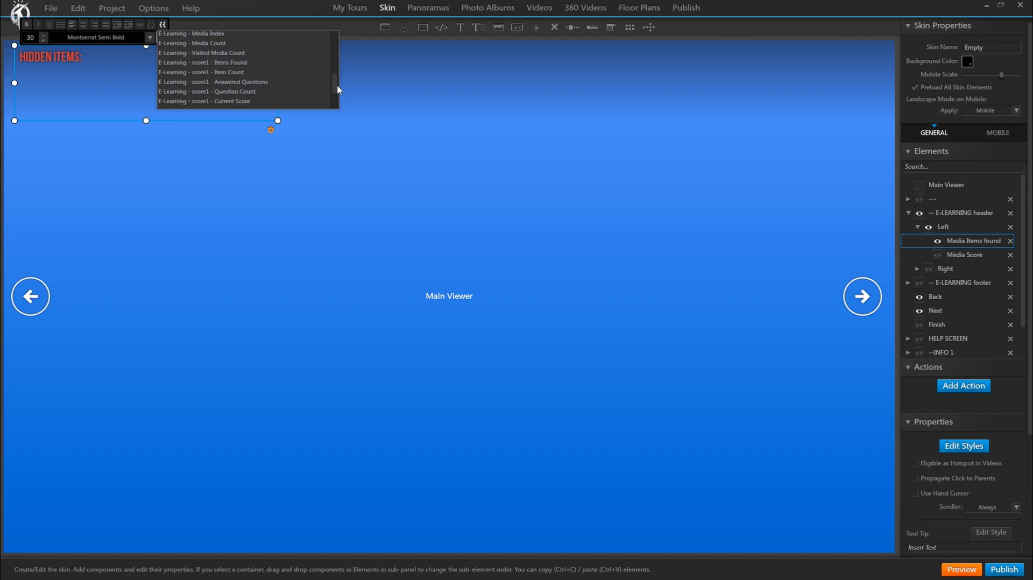
left_click_drag(334, 83, 336, 107)
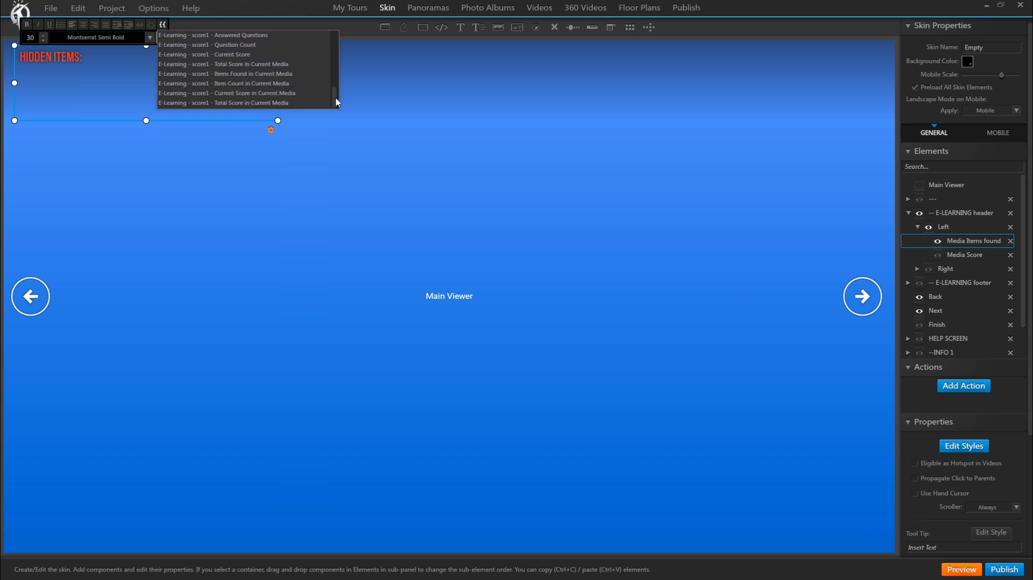
left_click_drag(336, 95, 335, 31)
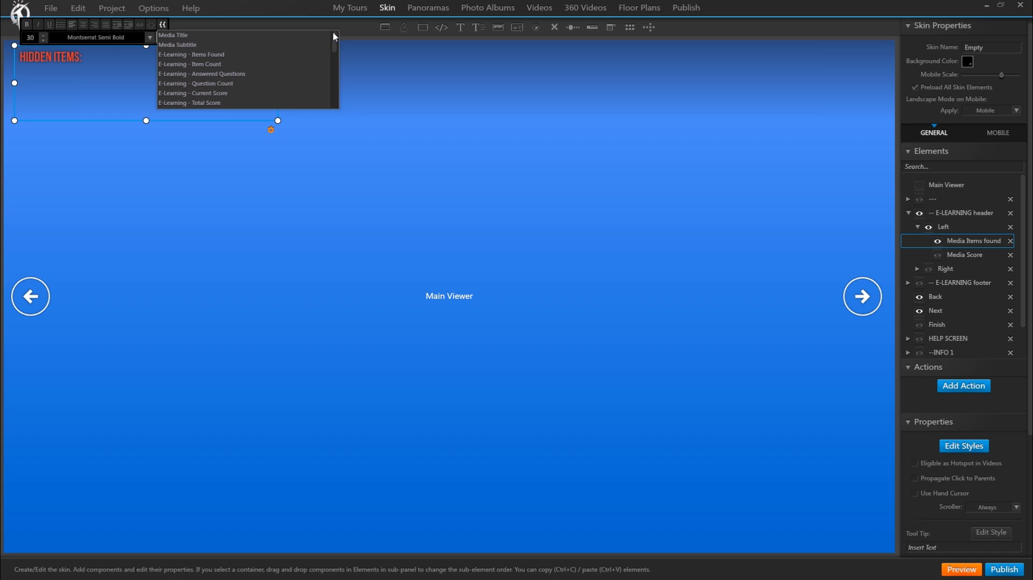
- Insert the E-Learning - Items Found variable below the Hidden Items heading
left_click(219, 55)
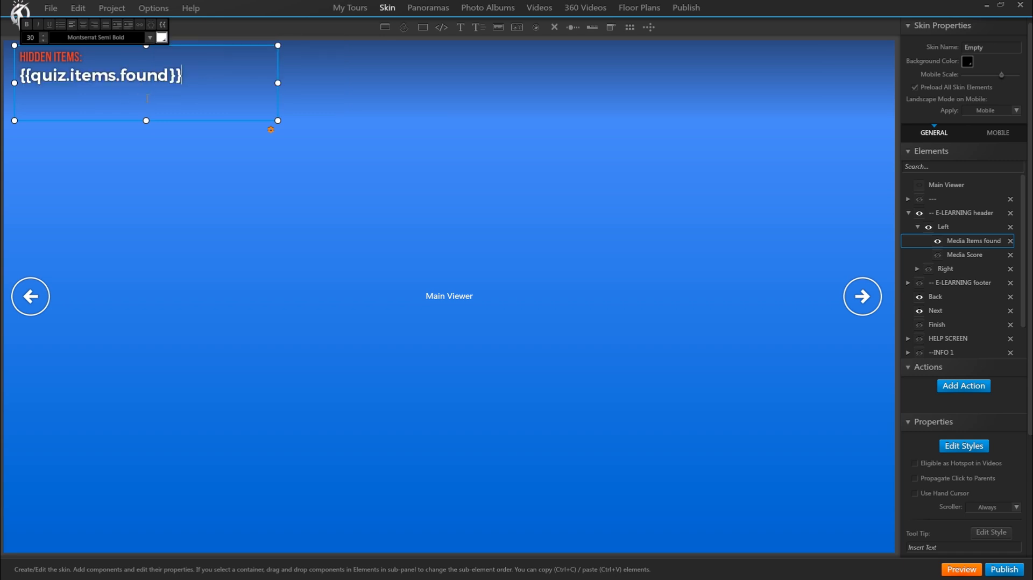
left_click_drag(186, 83, 16, 79)
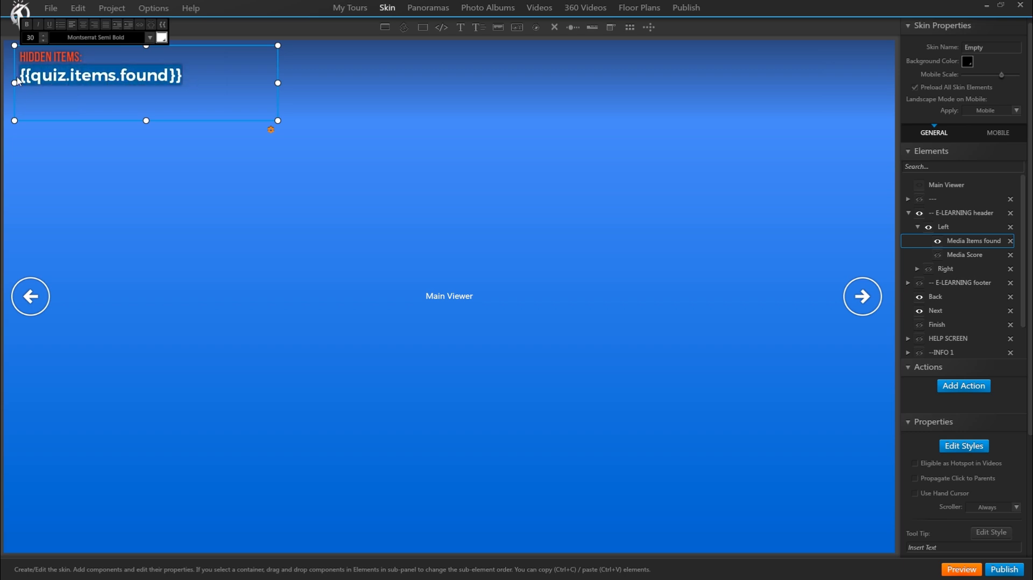
right_click(86, 76)
left_click(114, 95)
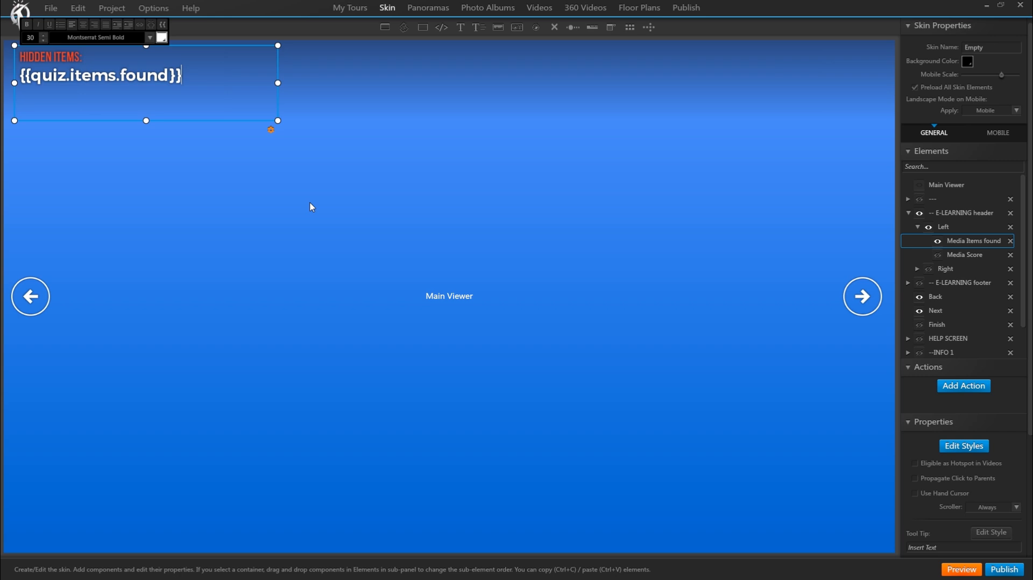
left_click(117, 76)
left_click(190, 82)
- Preview the construction-site tour, open the hidden item on the worker to test the counter, and close its info window
left_click(948, 568)
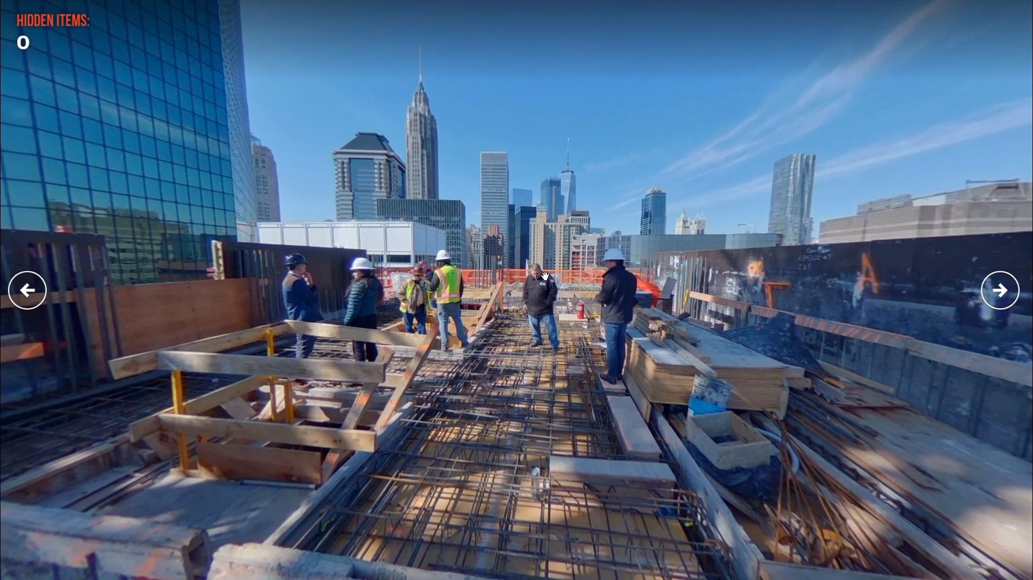
left_click(540, 334)
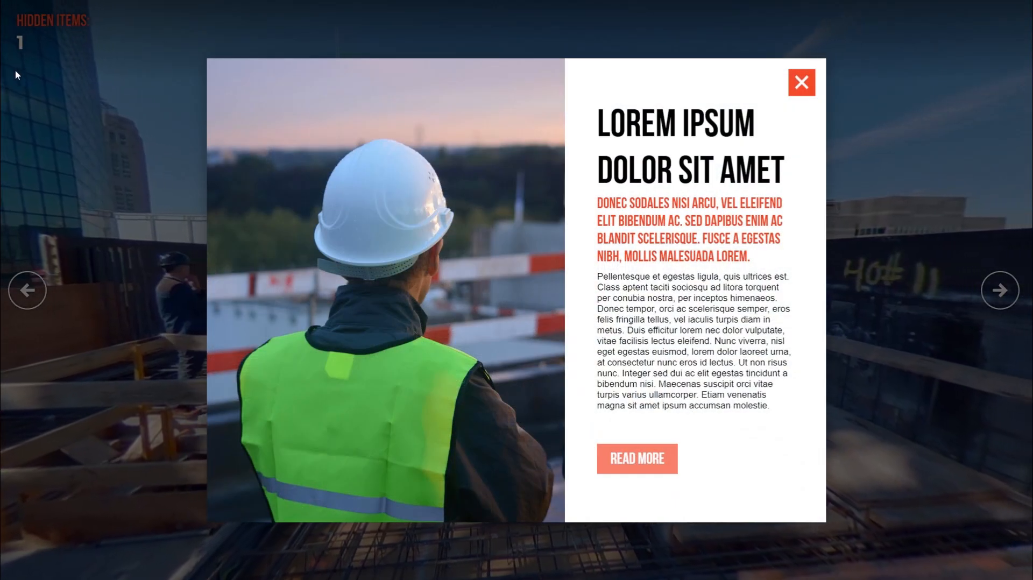
left_click(802, 83)
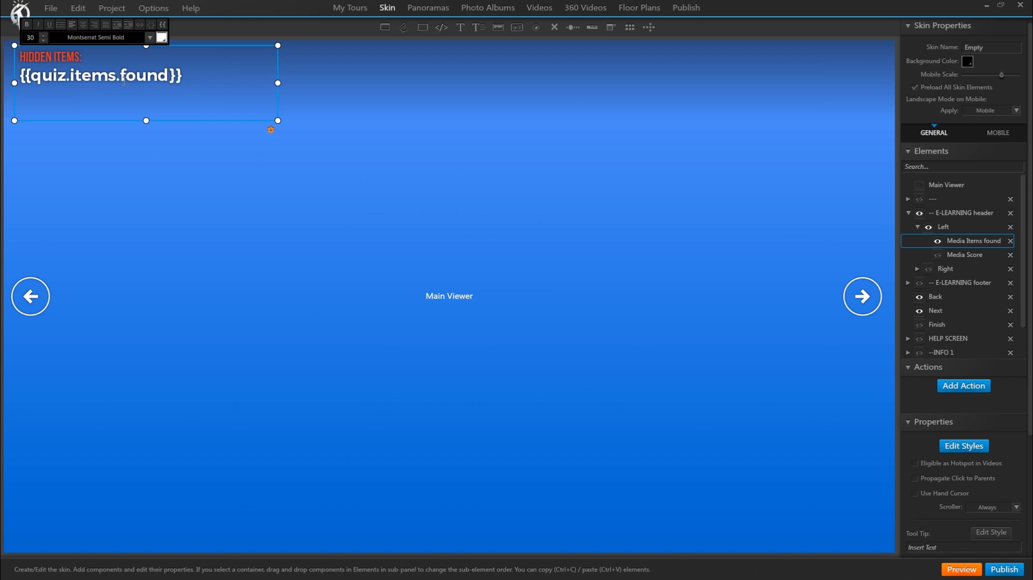
- Change the variable to {{quiz.media.items.found}} so it counts only items found in the current media
left_click(75, 84)
type("media.")
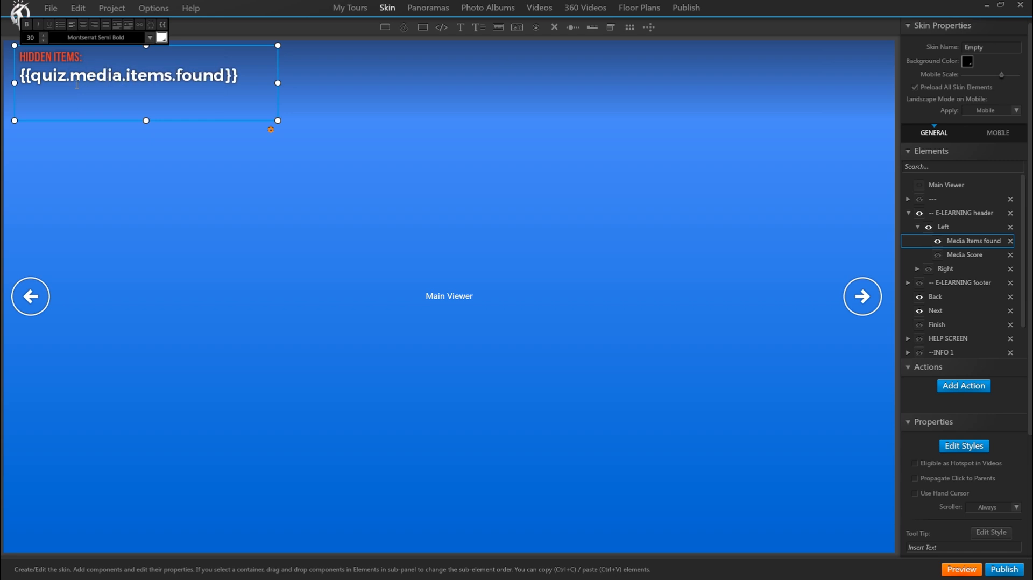
left_click(162, 25)
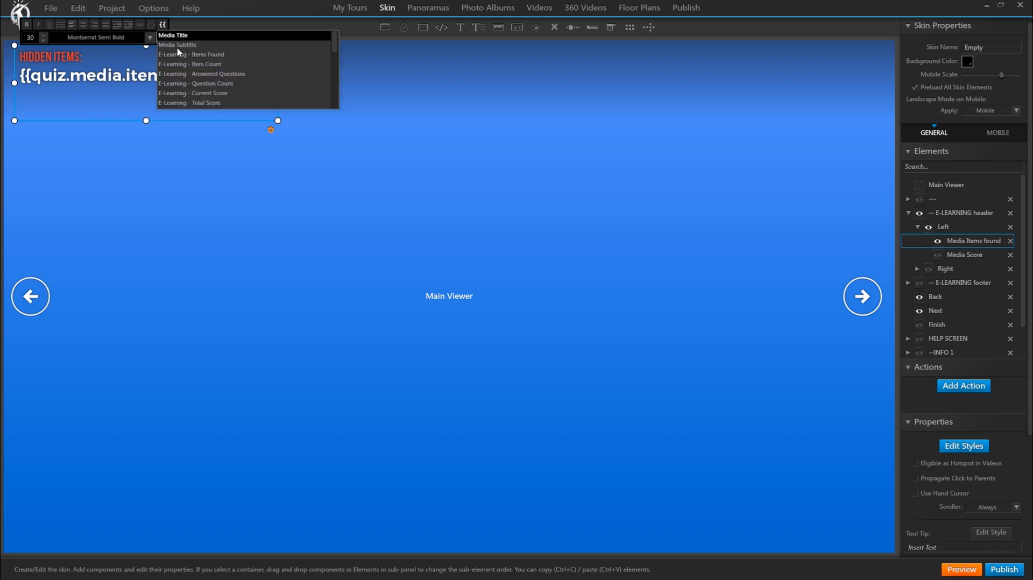
left_click_drag(336, 38, 333, 63)
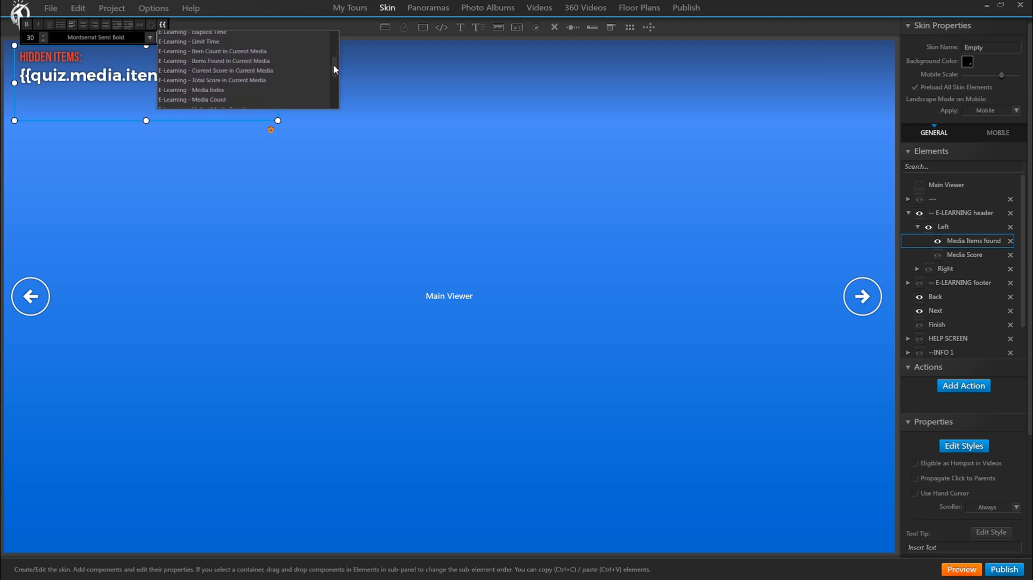
left_click(291, 61)
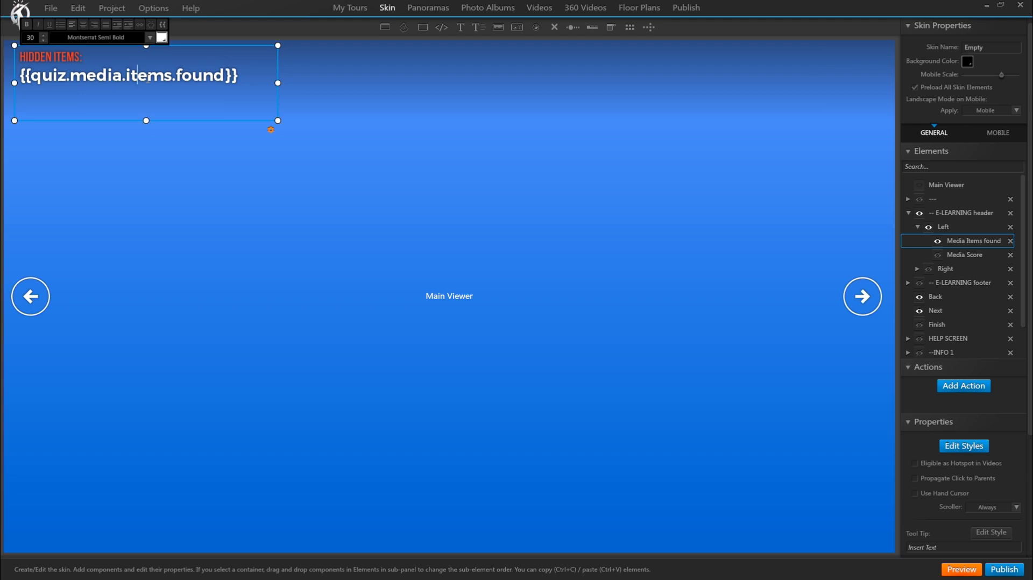
- Append a slash and the E-Learning - Item Count in Current Media variable after the items-found variable
left_click(249, 83)
type("/")
left_click(162, 24)
left_click_drag(333, 41, 335, 56)
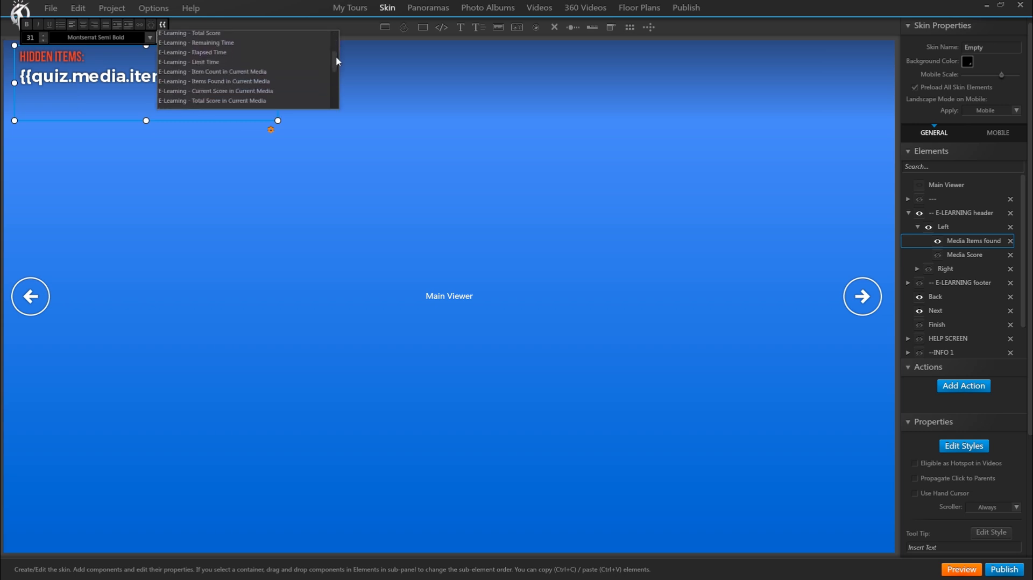
left_click(258, 74)
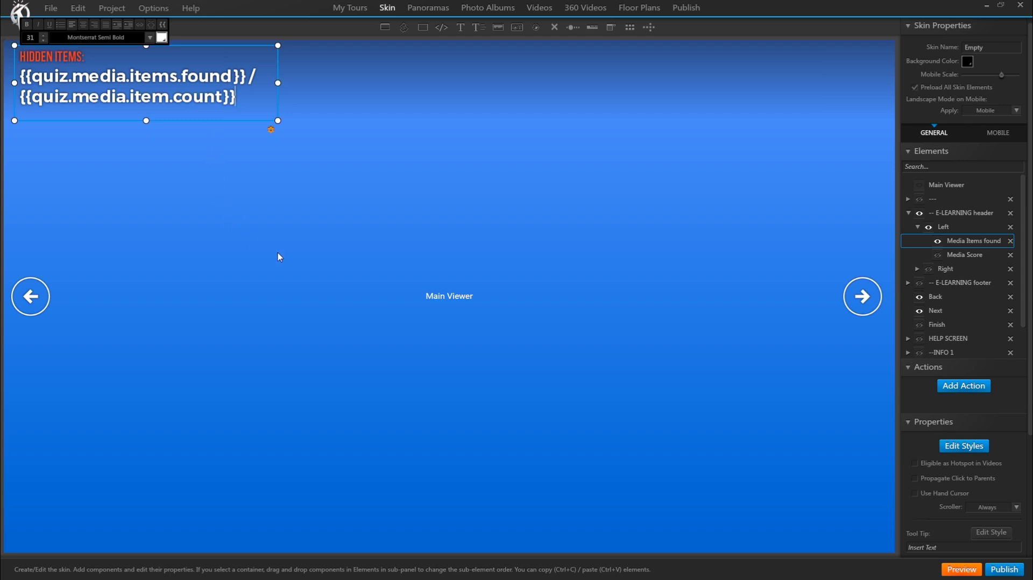
- Preview the tour and open both hidden items, on the worker and on the wrapped column, to test the hidden items counter
left_click(962, 569)
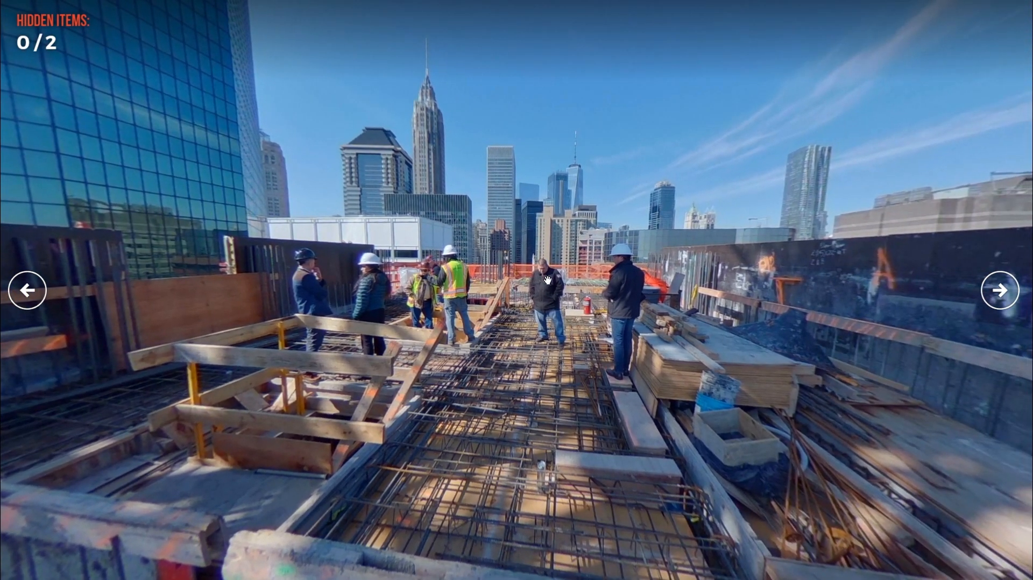
left_click(547, 325)
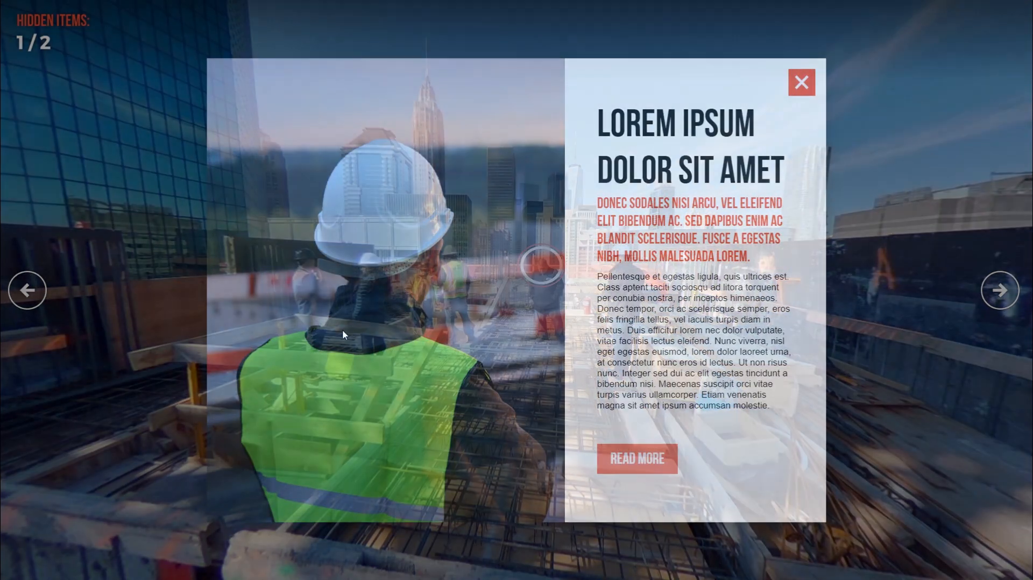
left_click_drag(342, 329, 643, 413)
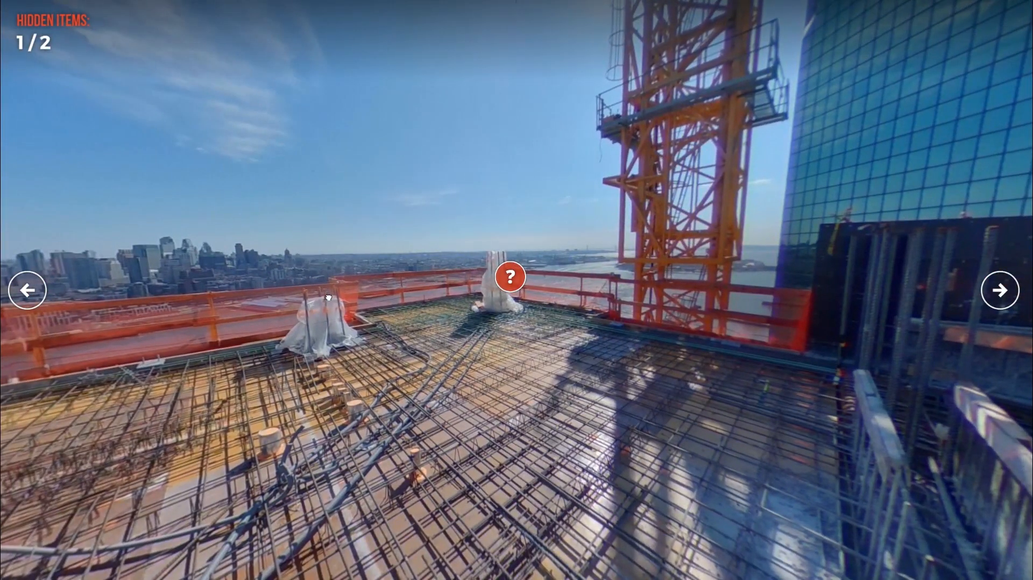
left_click(329, 297)
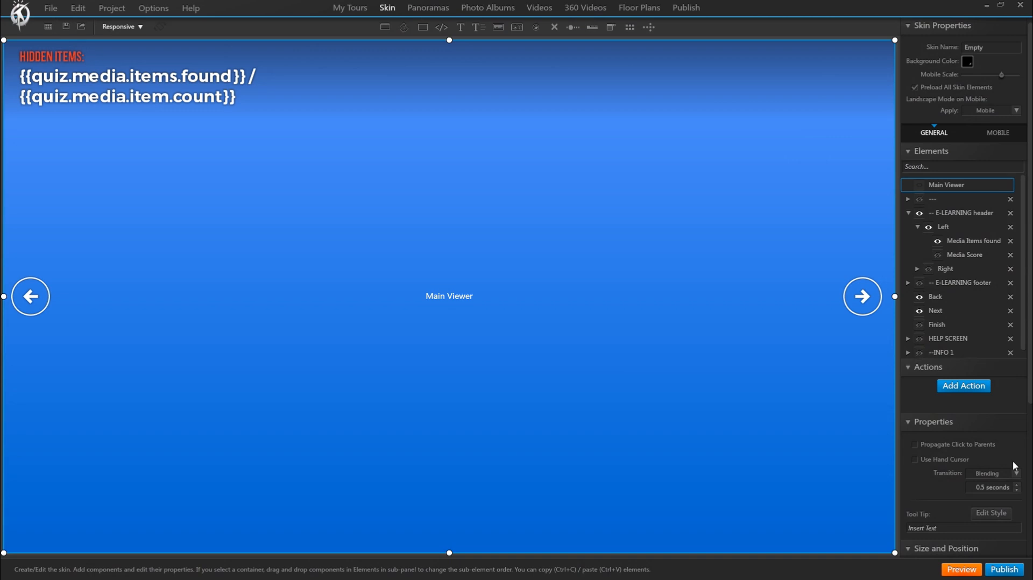
- Make the Media Score element visible and replace its --- placeholder with the E-Learning - Current Score in Current Media variable
left_click(937, 255)
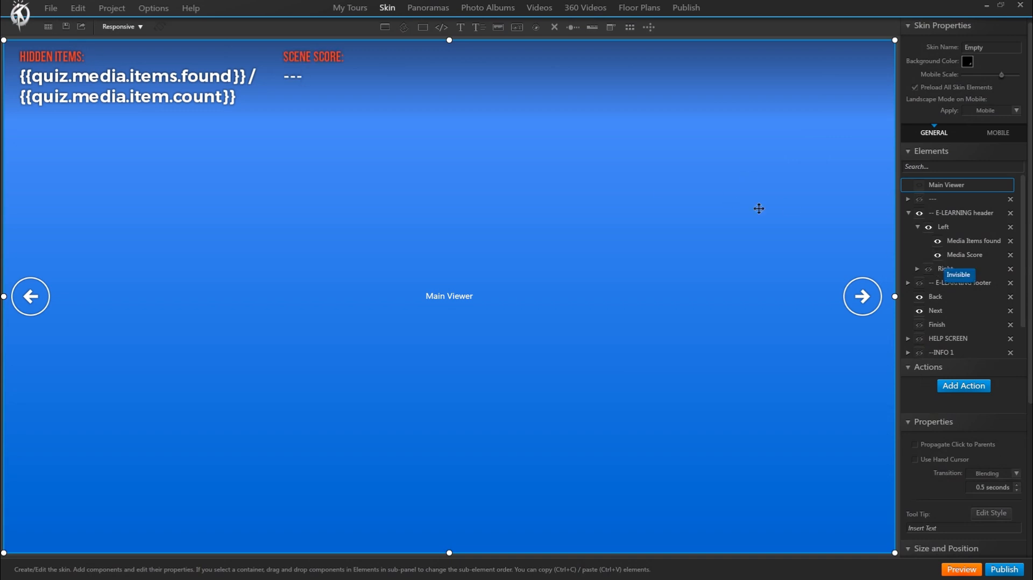
double_click(324, 84)
key("BackSpace")
key("BackSpace")
key("BackSpace")
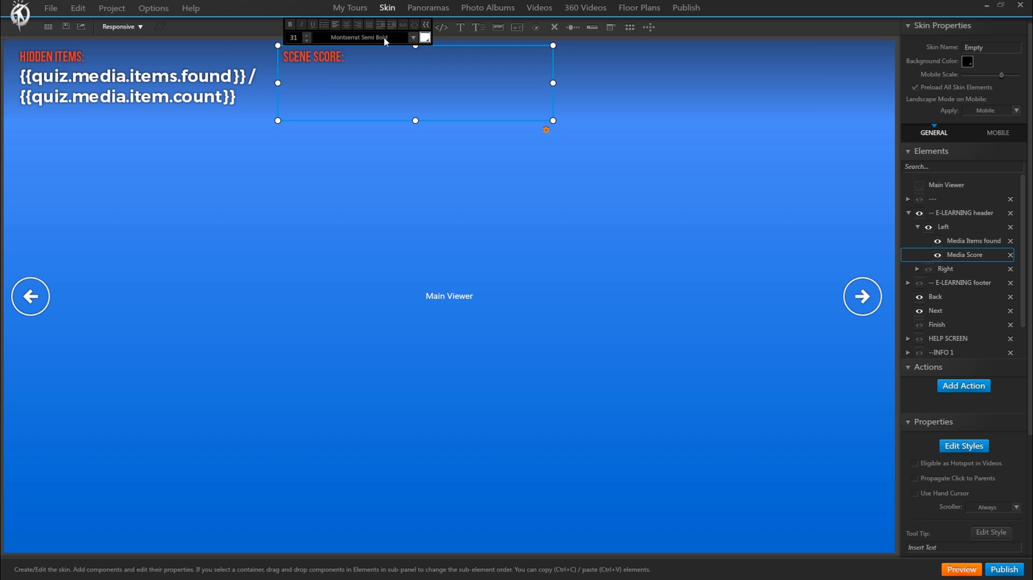
left_click(425, 24)
left_click_drag(598, 45, 597, 68)
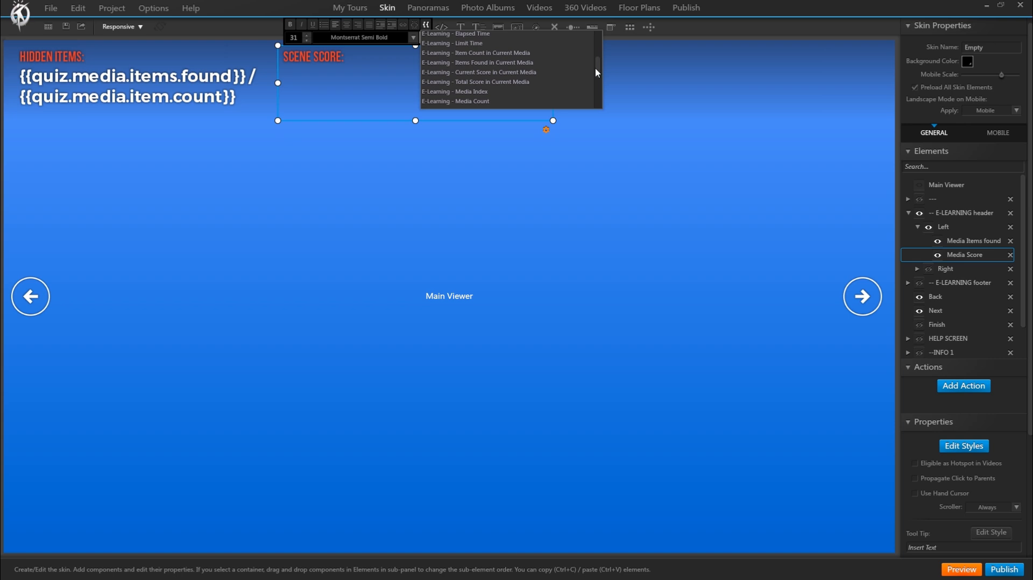
left_click(500, 77)
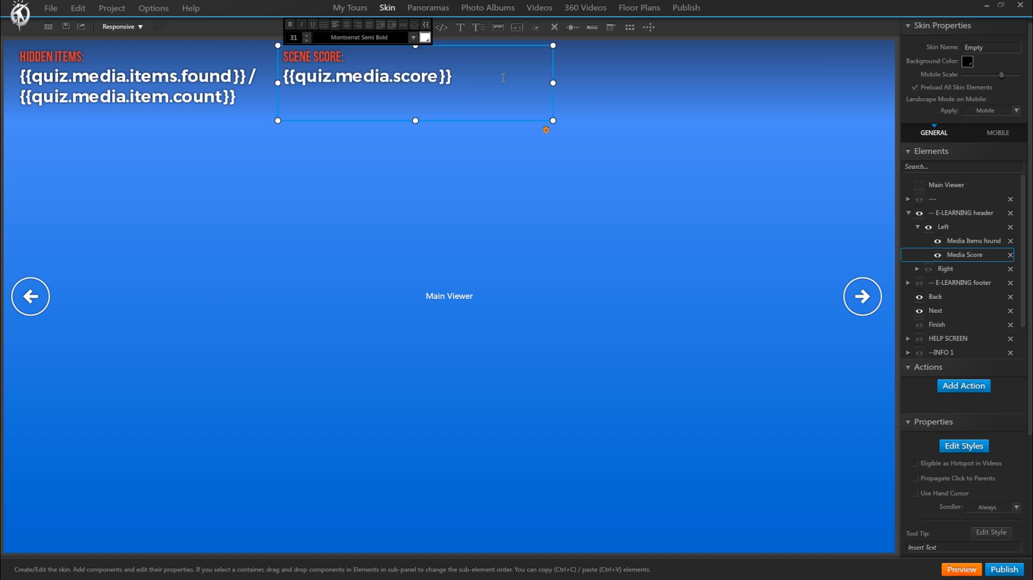
- Append a slash and the E-Learning - Total Score in Current Media variable after the scene score variable
type("/")
key("BackSpace")
type("/")
left_click(426, 24)
scroll(599, 57, "down", 5)
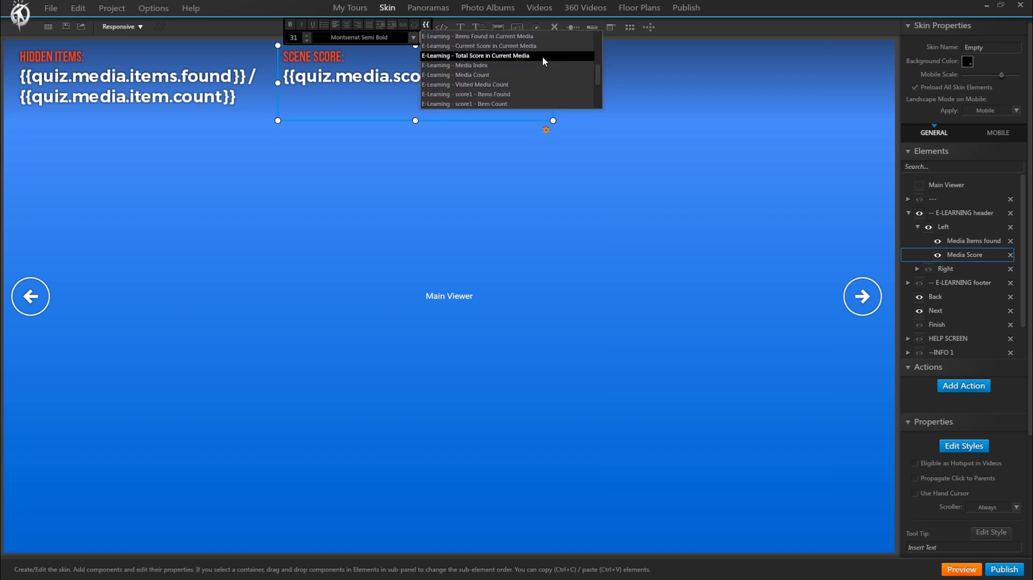
left_click(543, 57)
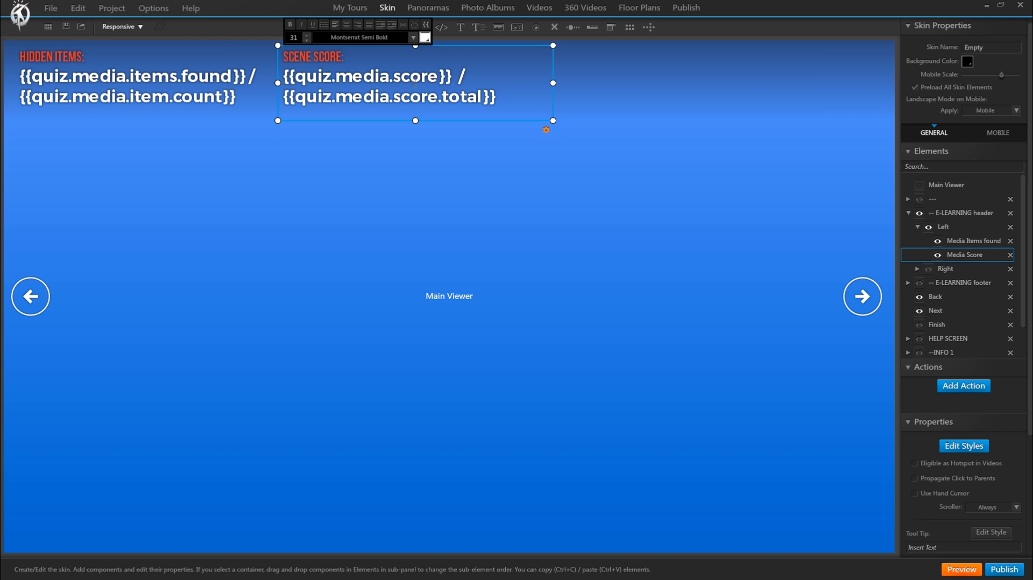
- Preview the tour and find the hidden items on the worker and the wrapped column to test the scene score
left_click(962, 568)
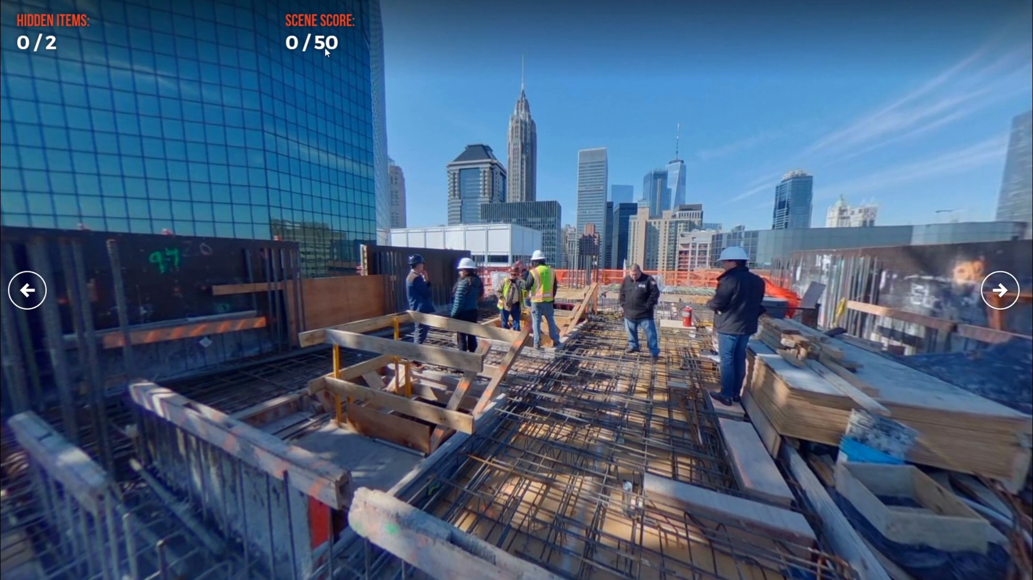
left_click_drag(615, 343, 663, 341)
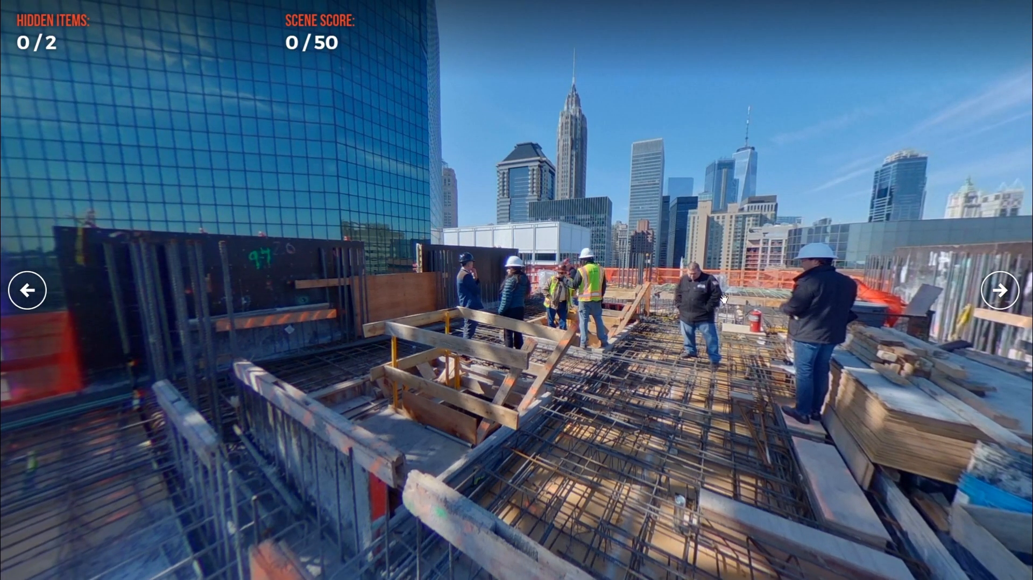
left_click(696, 272)
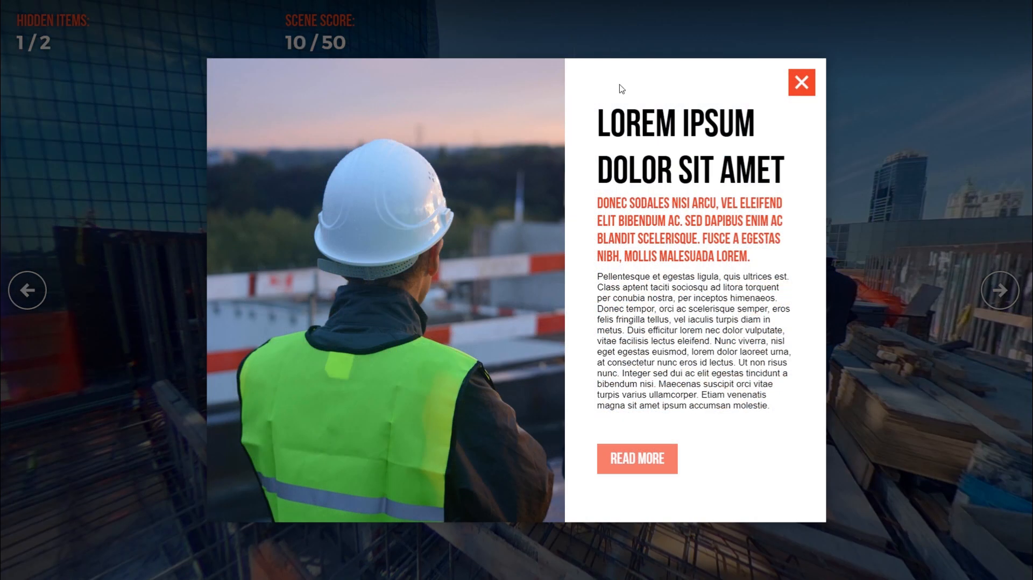
left_click(801, 83)
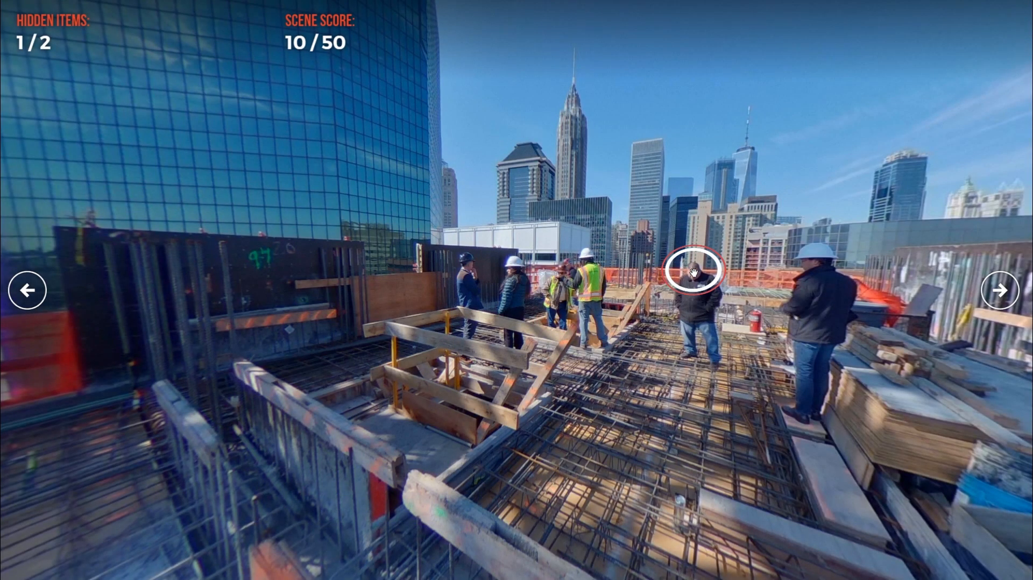
left_click_drag(434, 366, 491, 368)
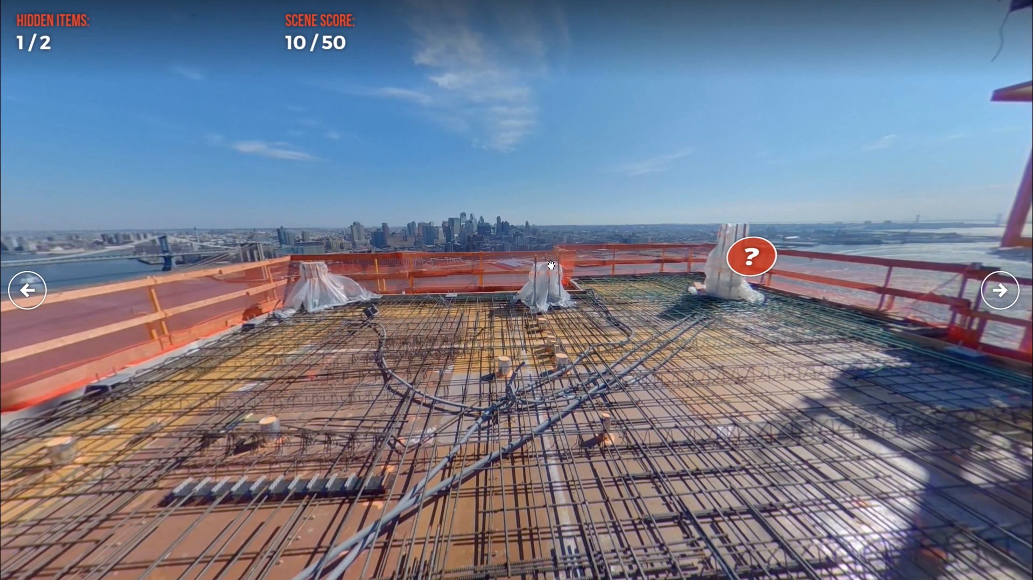
left_click(551, 265)
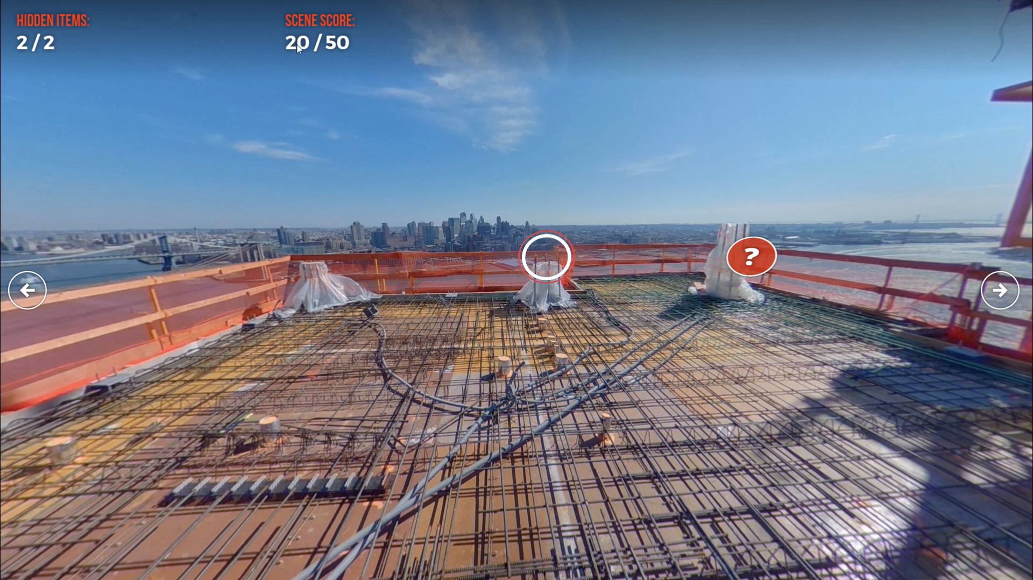
- Open the question beside the wrapped column, choose answer A, and submit it to test the scene score
left_click_drag(748, 358, 539, 331)
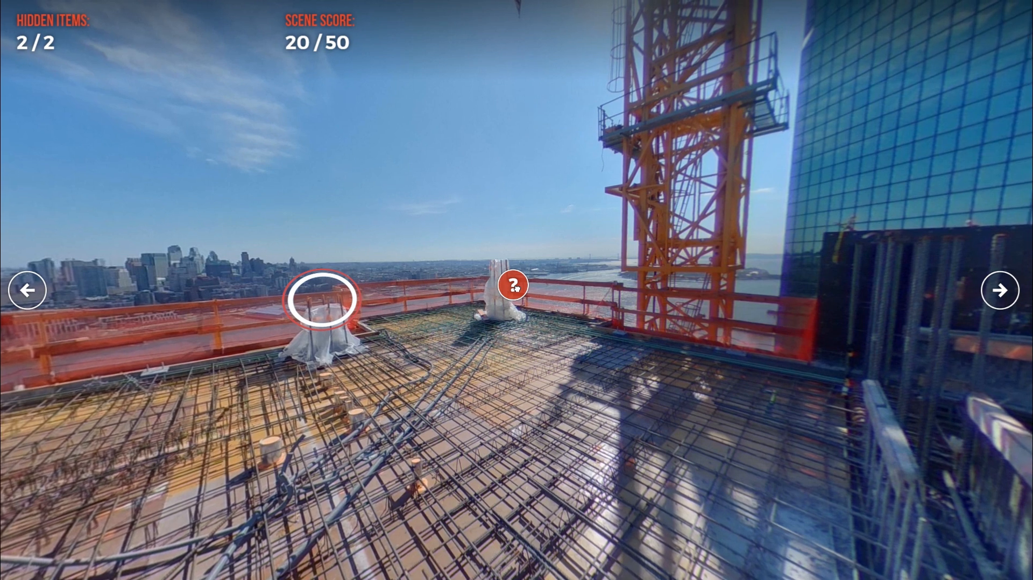
left_click(514, 285)
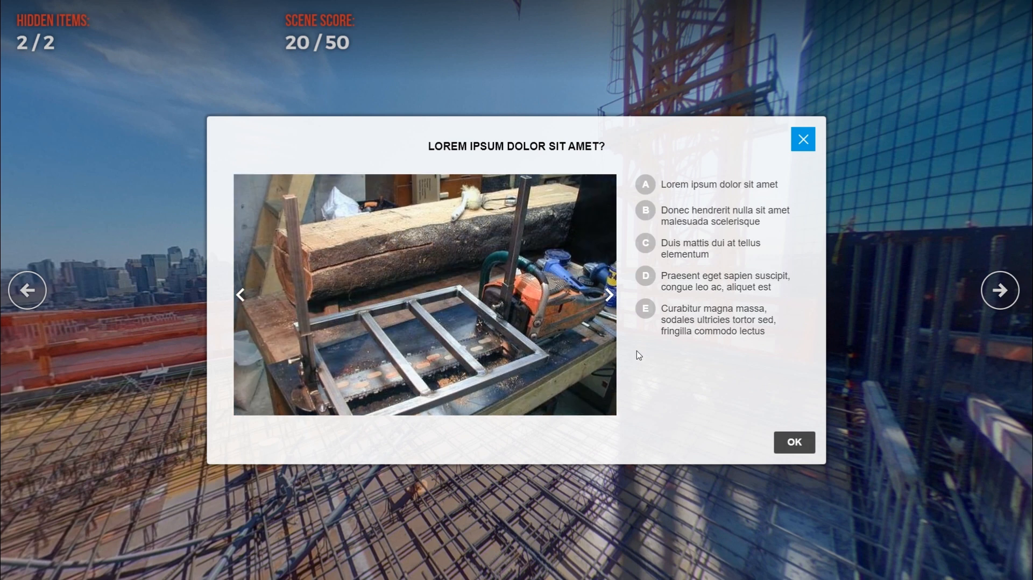
left_click(654, 185)
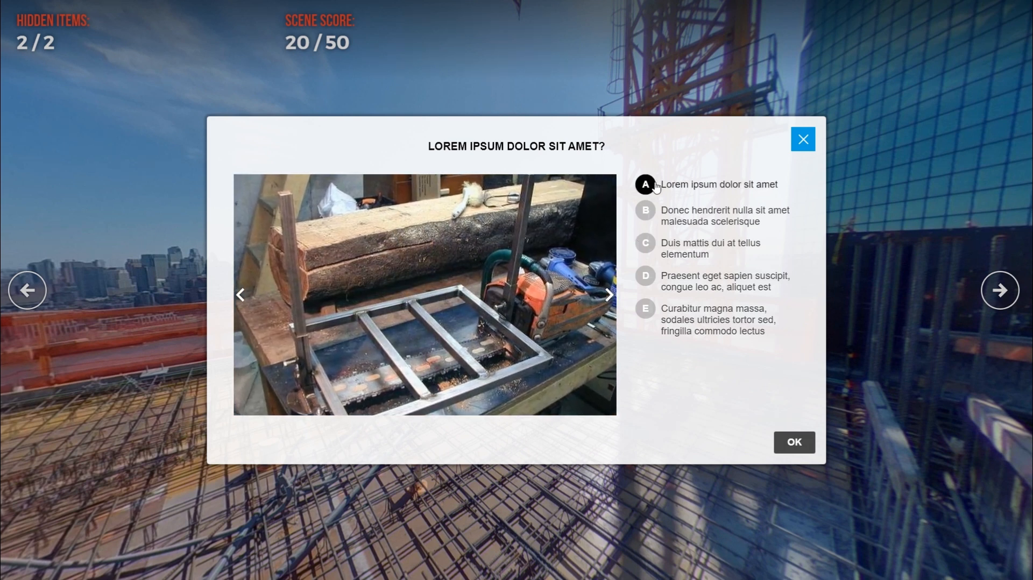
left_click(653, 212)
left_click(692, 186)
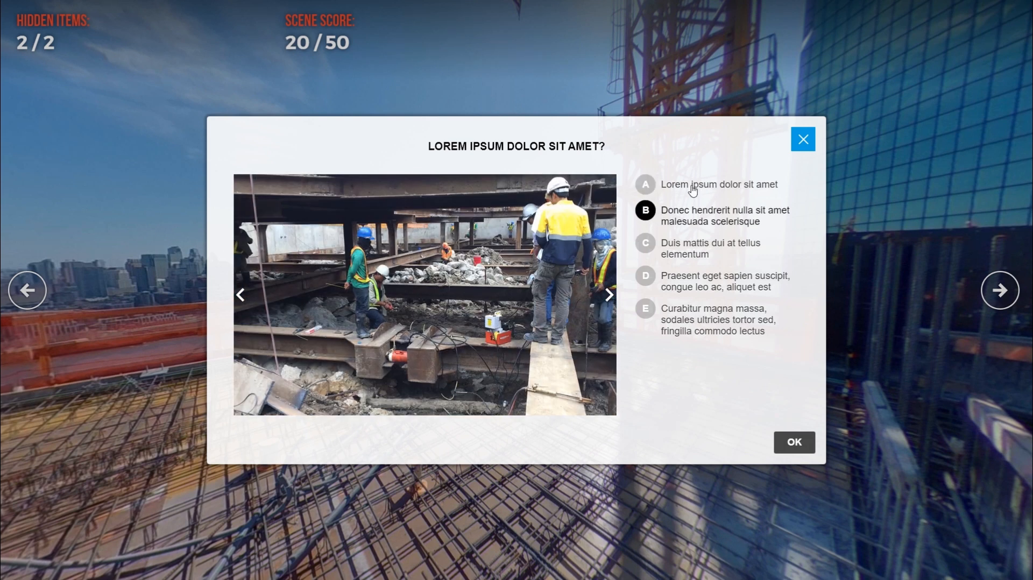
left_click(665, 202)
left_click(665, 211)
left_click(665, 186)
left_click(798, 445)
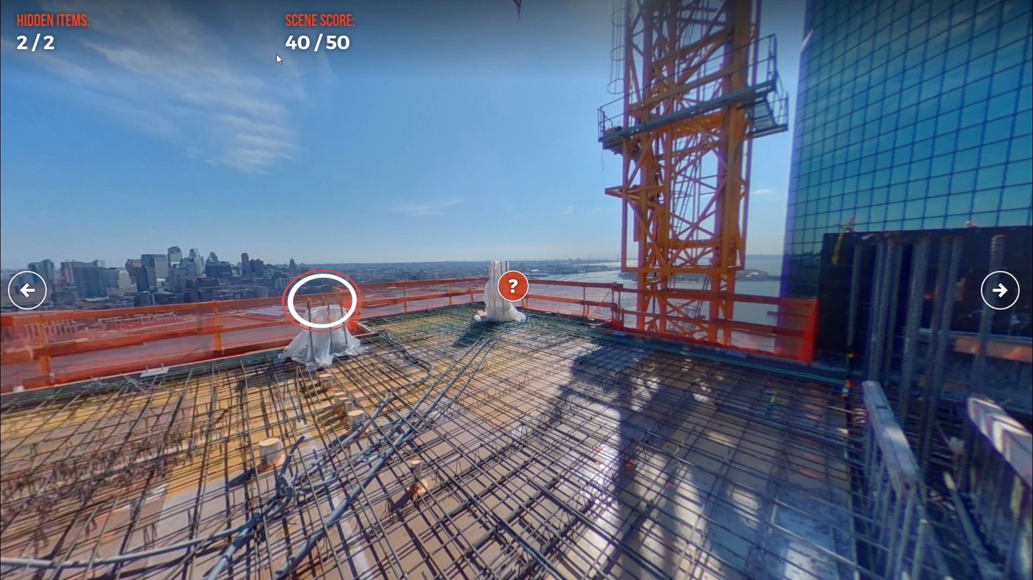
- Open the question on the crane, answer it with option A, and look around the scene
left_click_drag(473, 156, 374, 366)
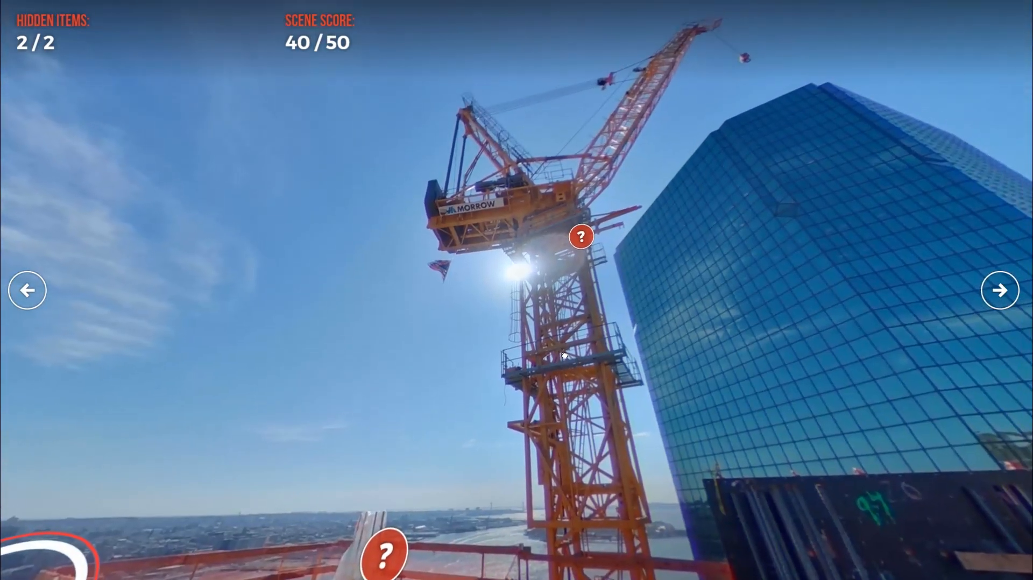
left_click(581, 238)
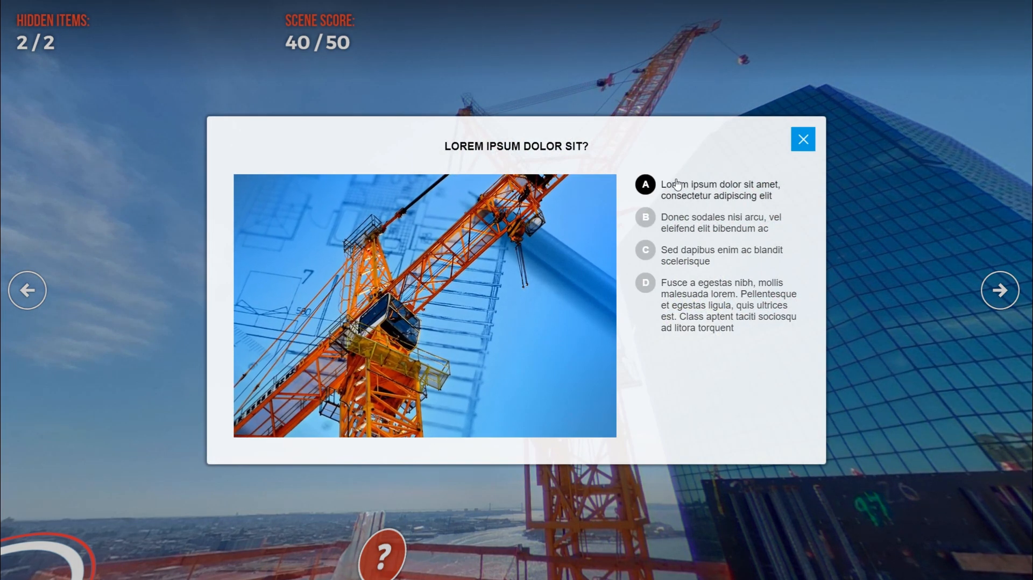
left_click(677, 185)
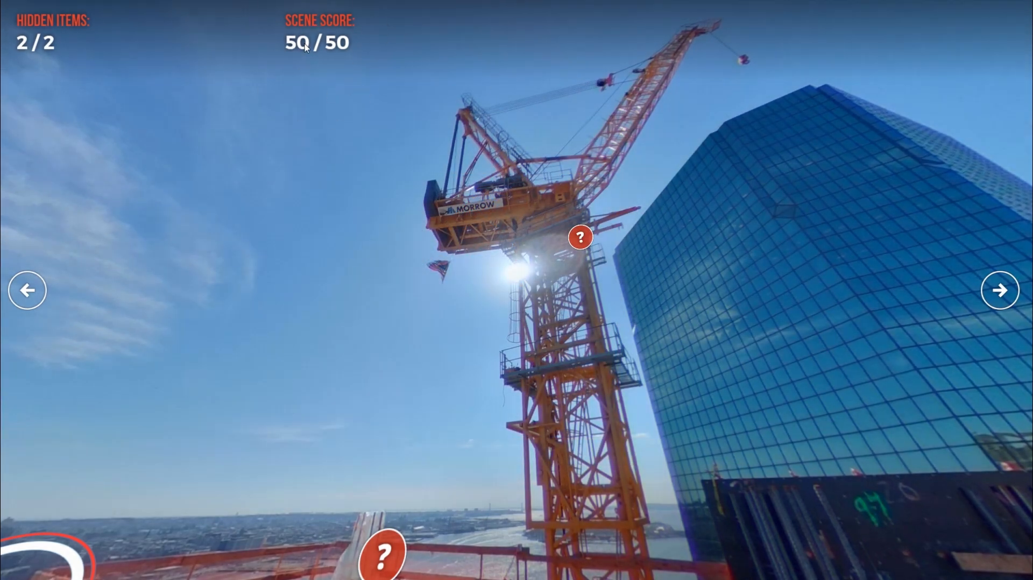
left_click_drag(653, 413, 546, 318)
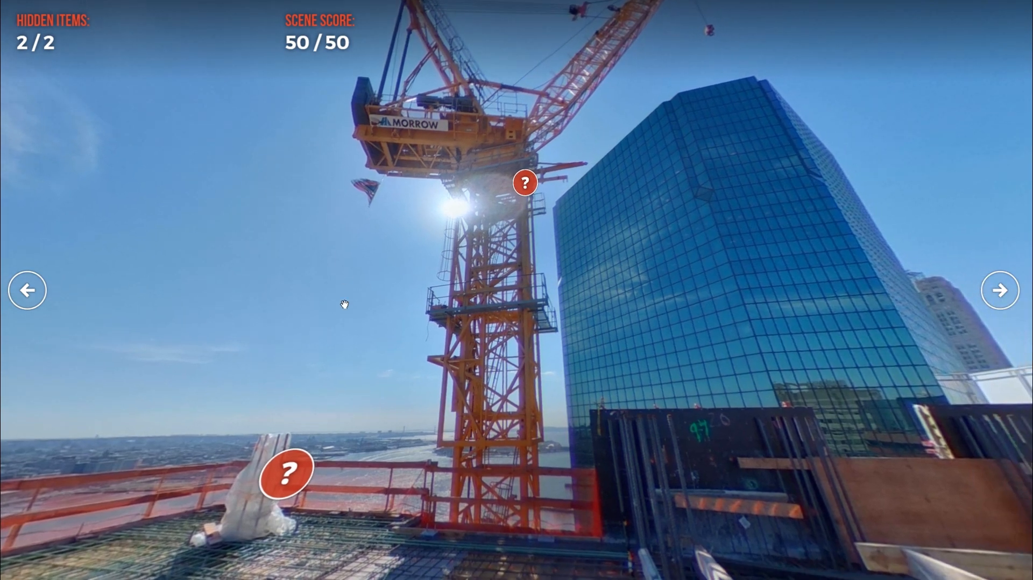
left_click_drag(555, 437, 742, 393)
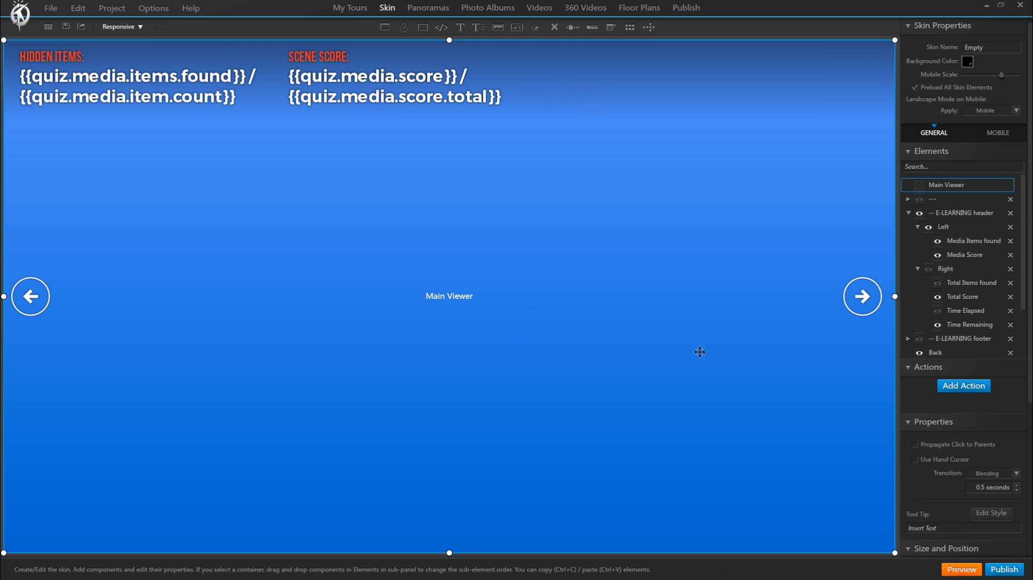
- Make the header's Right container visible and examine the variables in its Time and Total Score texts
left_click(929, 269)
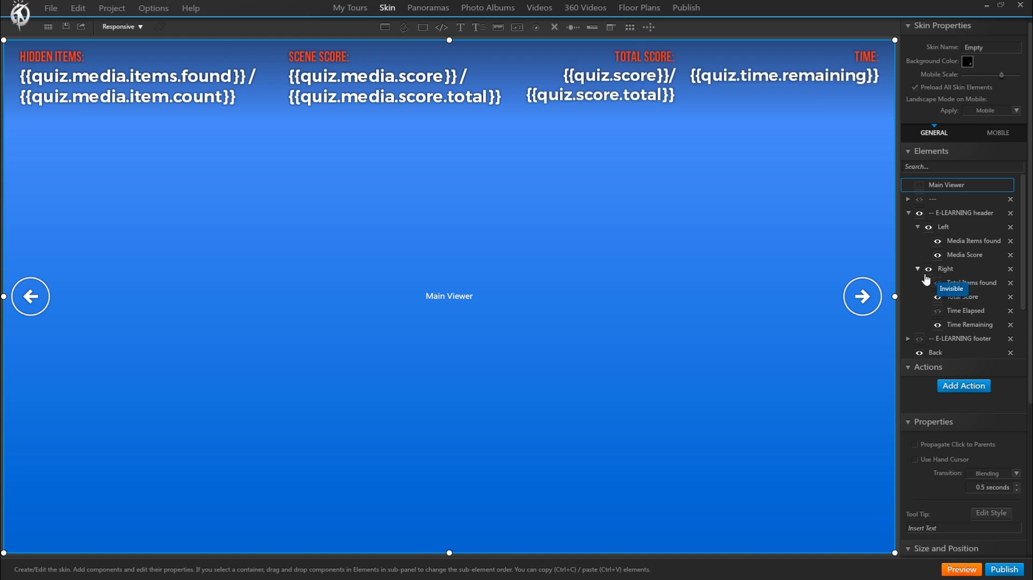
left_click(877, 58)
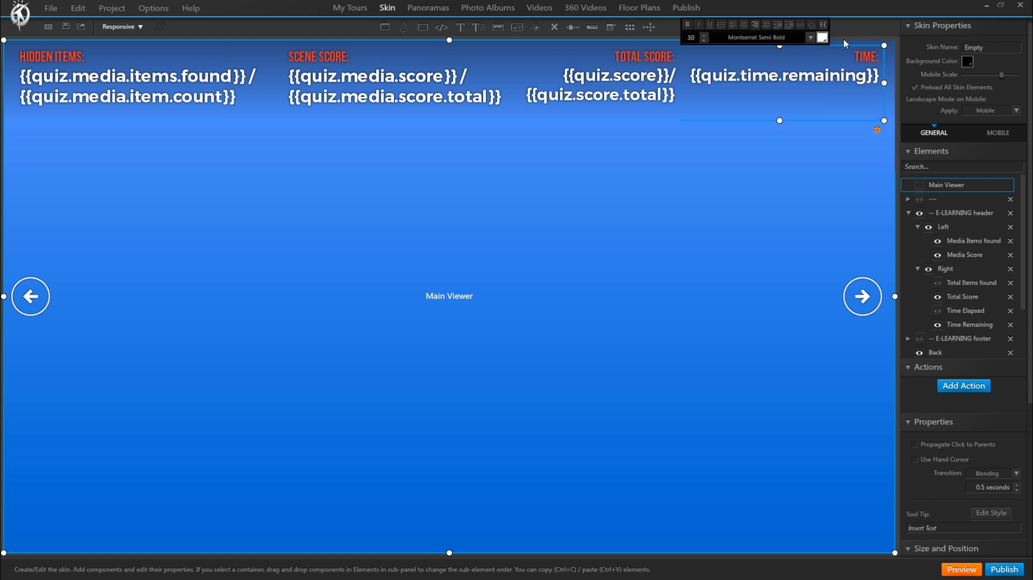
left_click(827, 27)
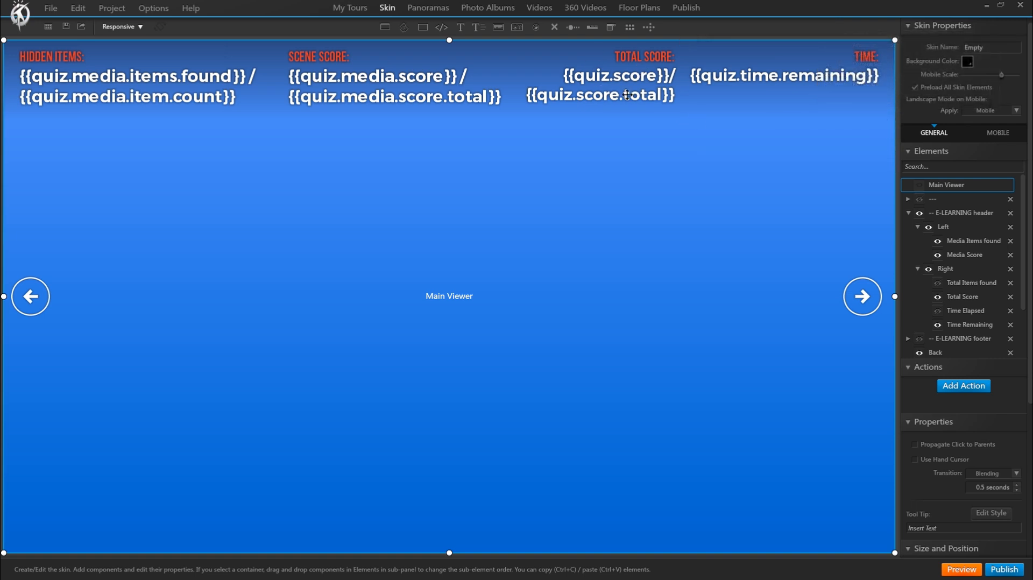
double_click(611, 84)
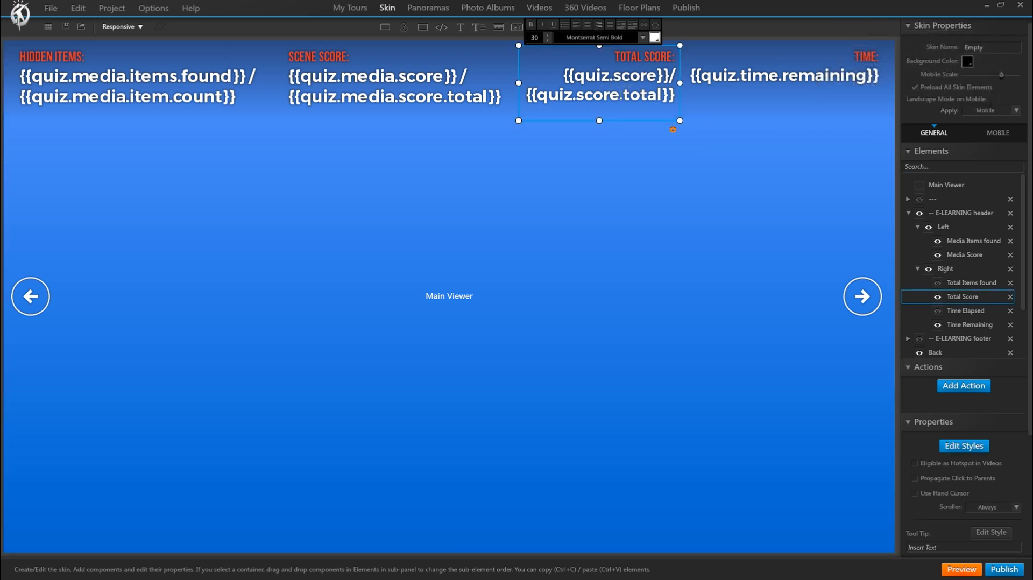
left_click_drag(574, 75, 659, 77)
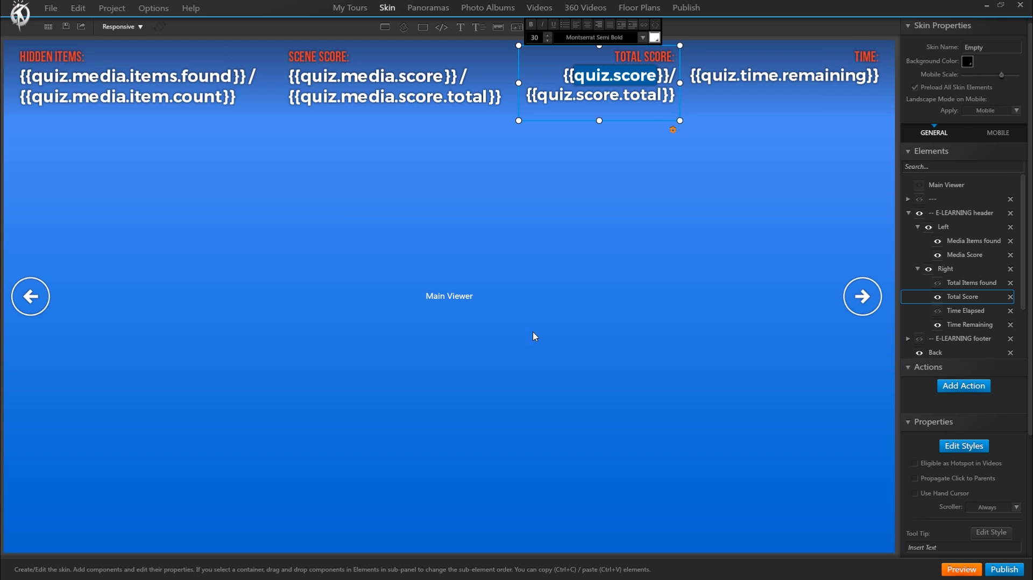
left_click_drag(665, 99, 624, 99)
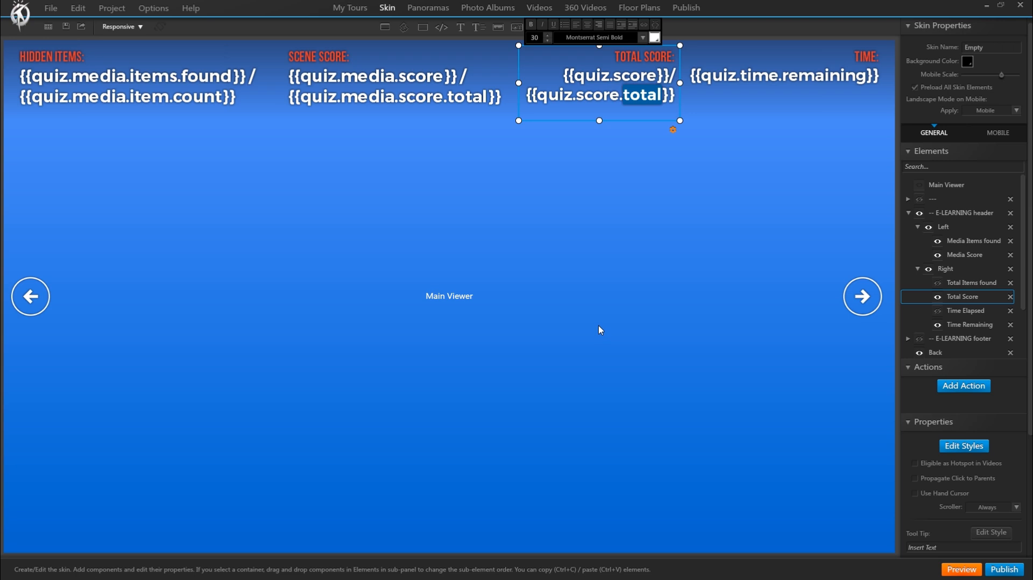
- Set the width of the Media Items found text to 200 px
left_click(156, 103)
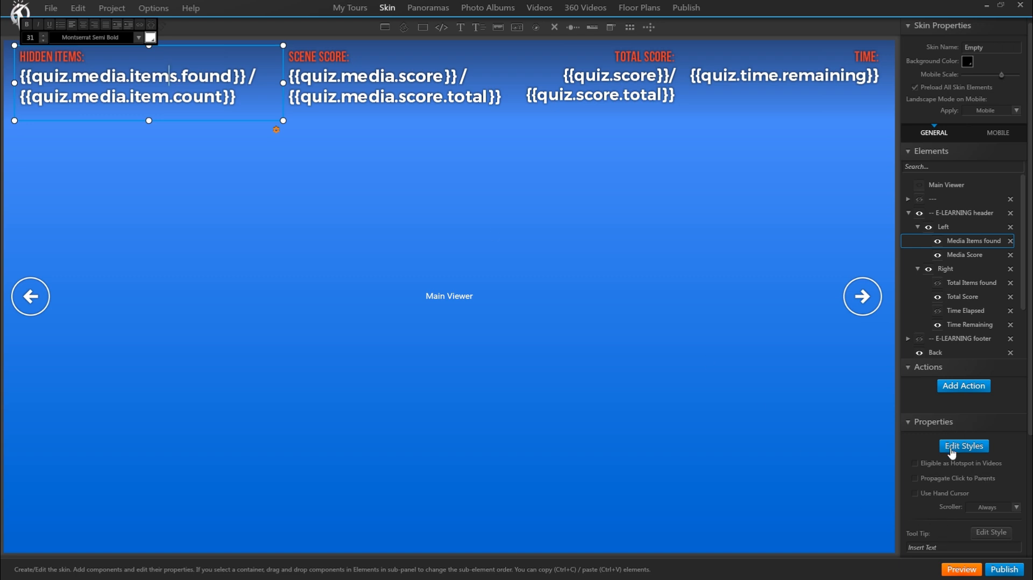
scroll(954, 454, "down", 3)
double_click(929, 446)
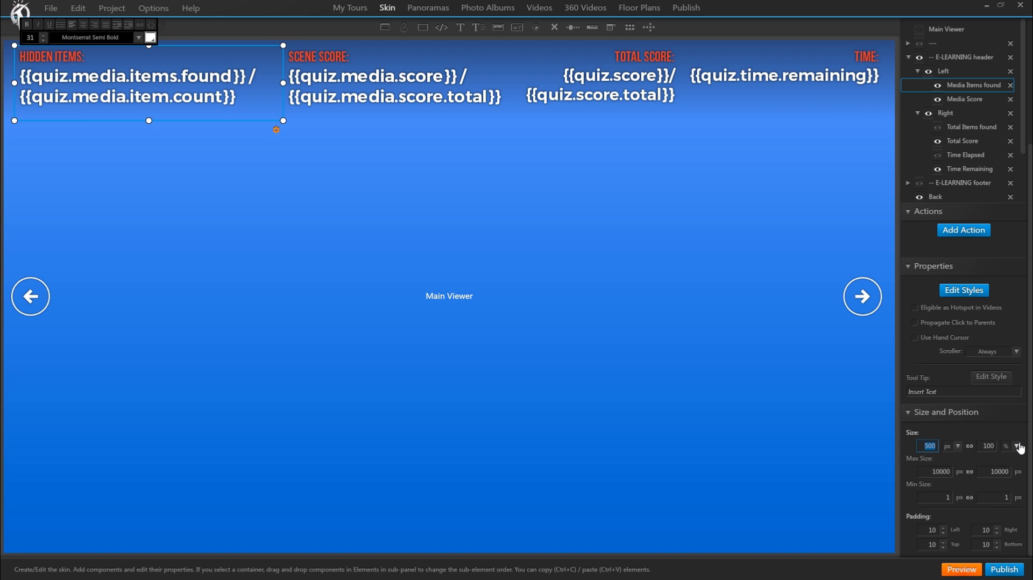
type("200")
key("Return")
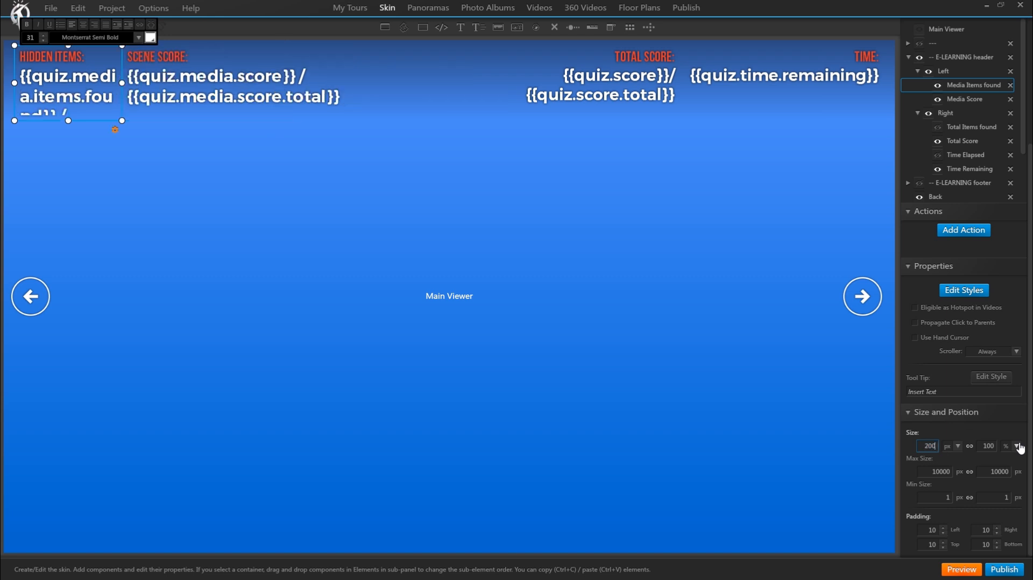
- Set the width of the Media Score text in the header to 200 px
left_click(210, 99)
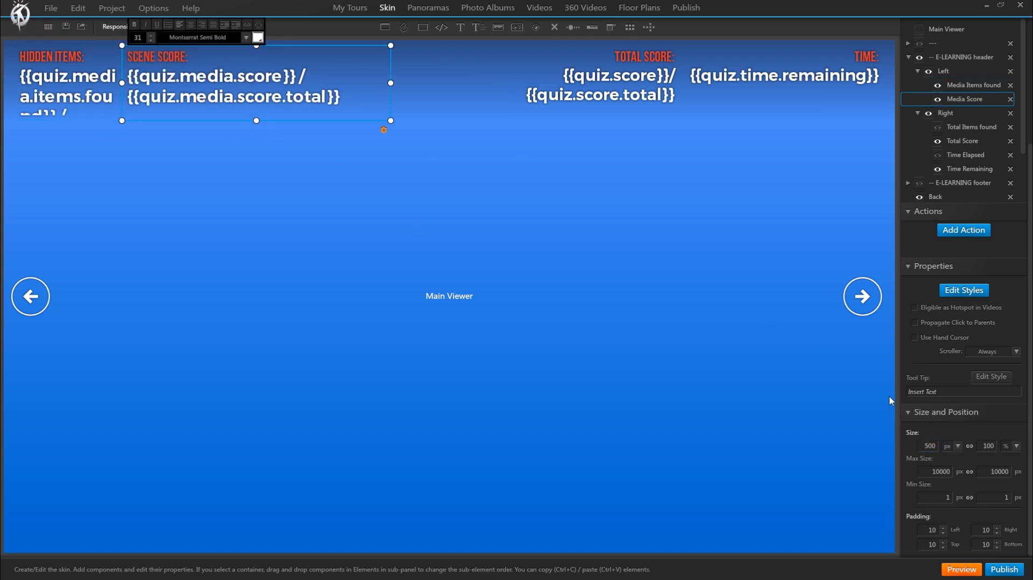
double_click(927, 446)
type("200")
key("Return")
- Narrow the Total Score text and shrink the Time Remaining text to about 173 px wide in the header's Right container
left_click(541, 91)
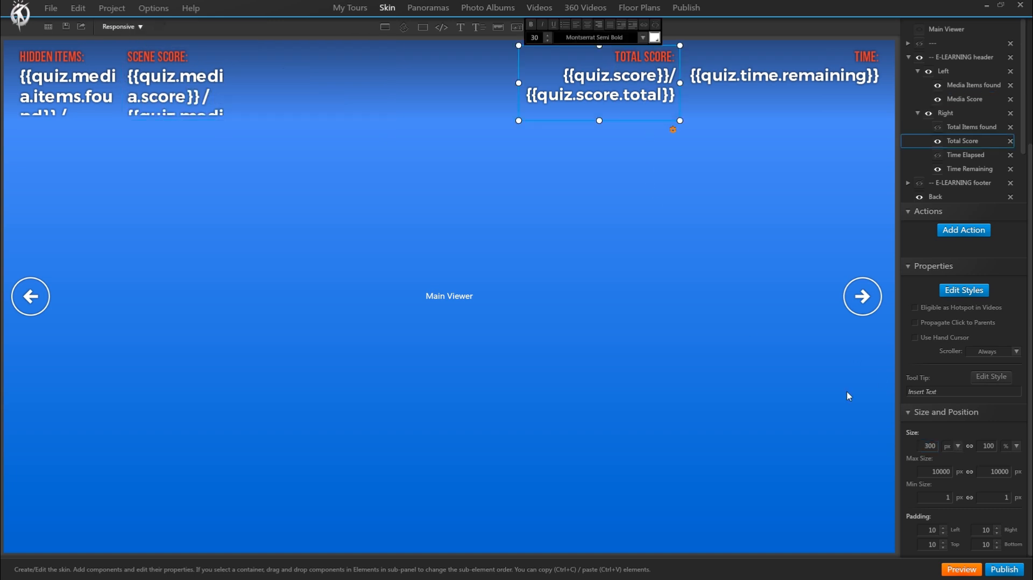
left_click_drag(517, 87, 587, 89)
left_click(727, 97)
left_click_drag(680, 82, 794, 98)
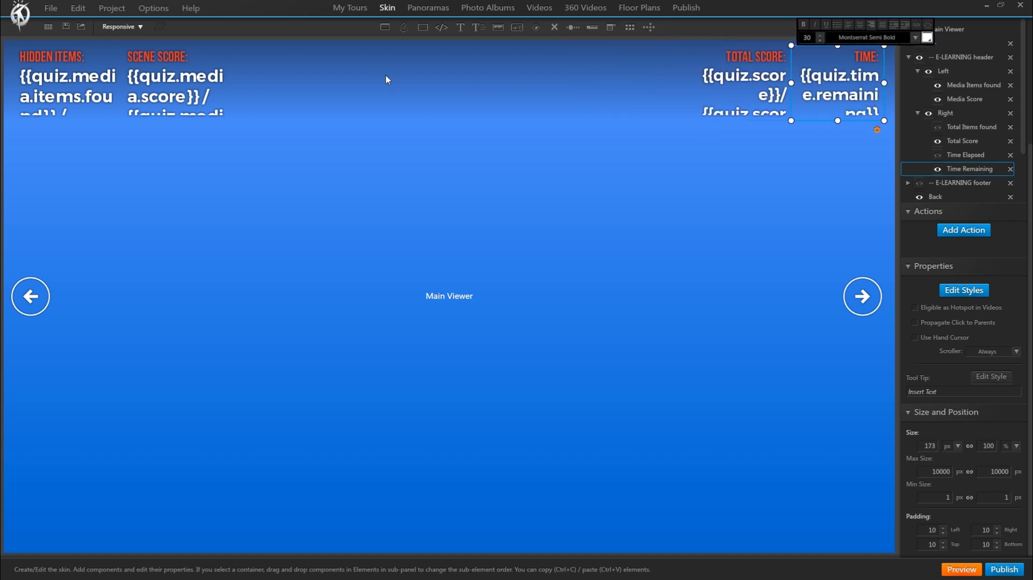
left_click(81, 81)
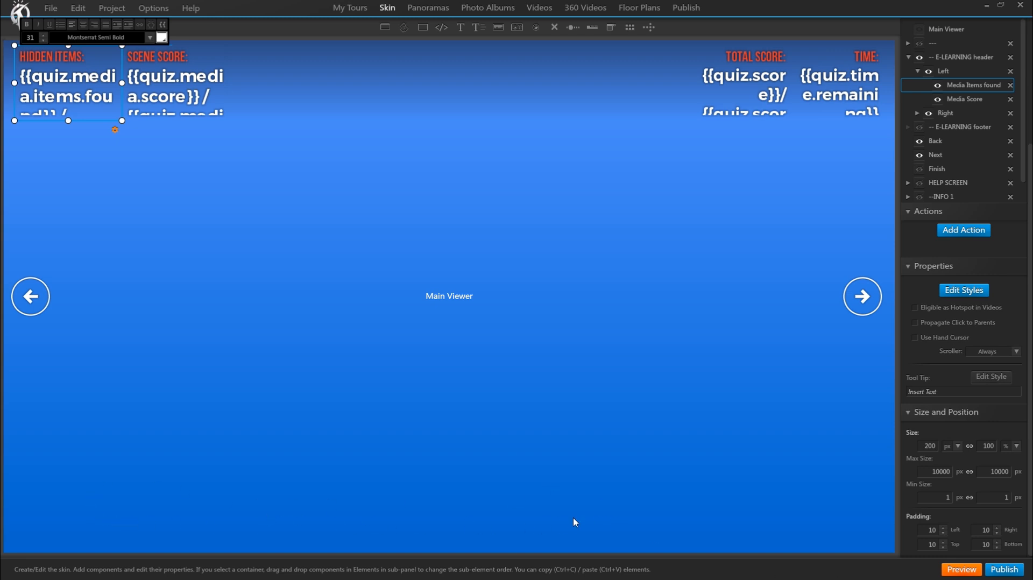
- Make the E-LEARNING footer container visible and insert a progress bar inside it
left_click(919, 127)
left_click(452, 511)
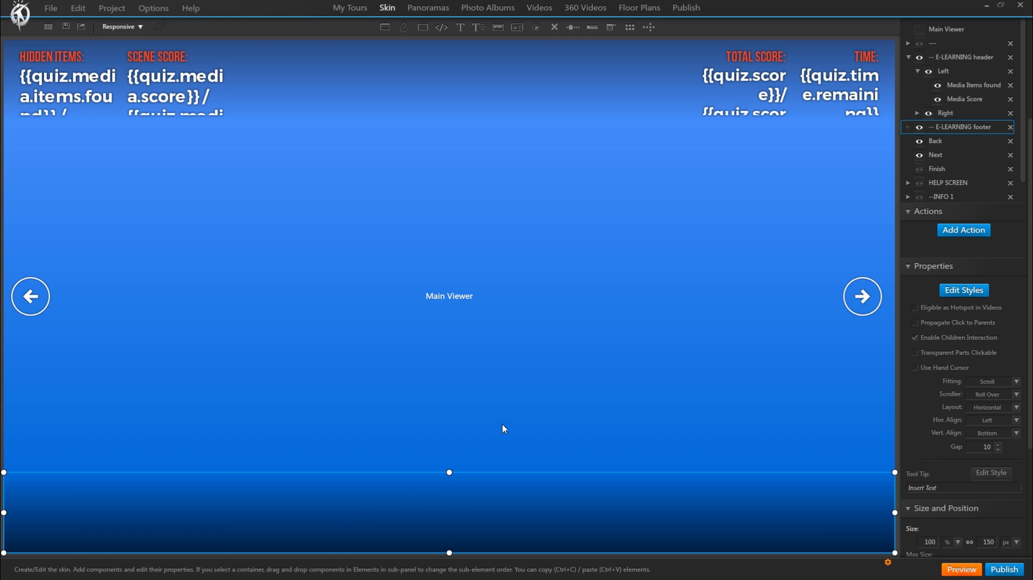
left_click(577, 33)
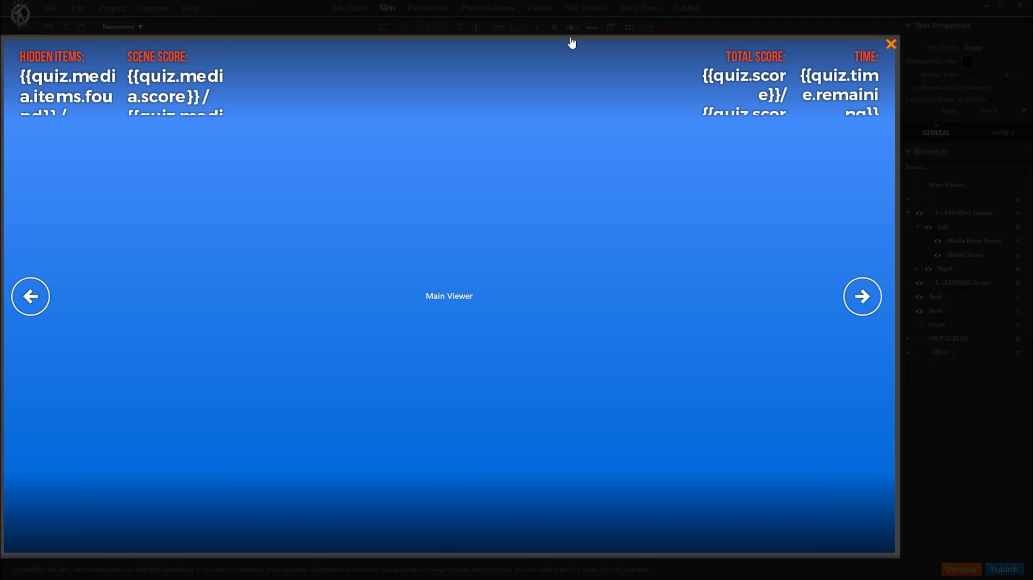
left_click(326, 526)
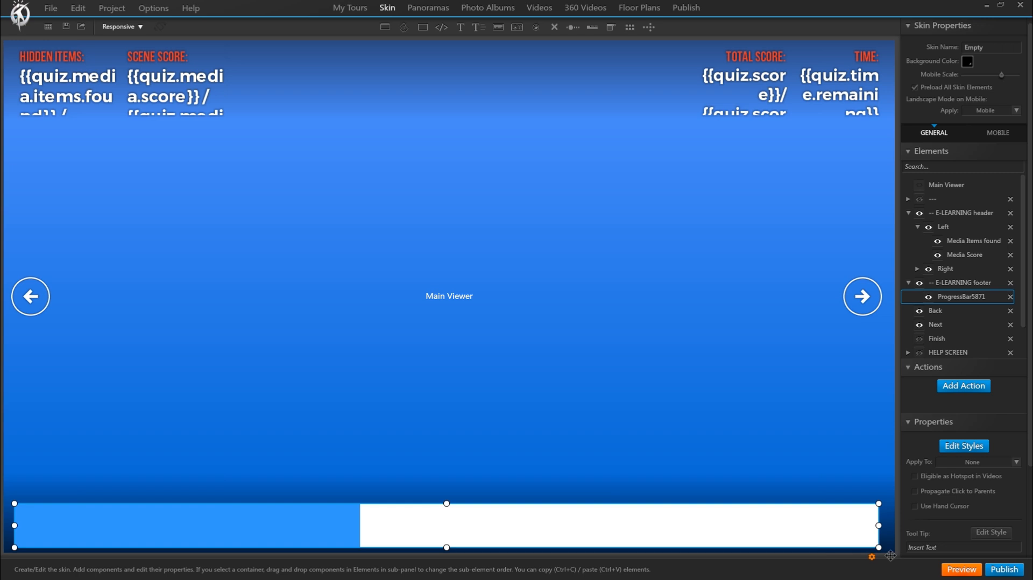
- Set the progress bar's height to 15 px and its width to 80 %
scroll(1030, 544, "down", 2)
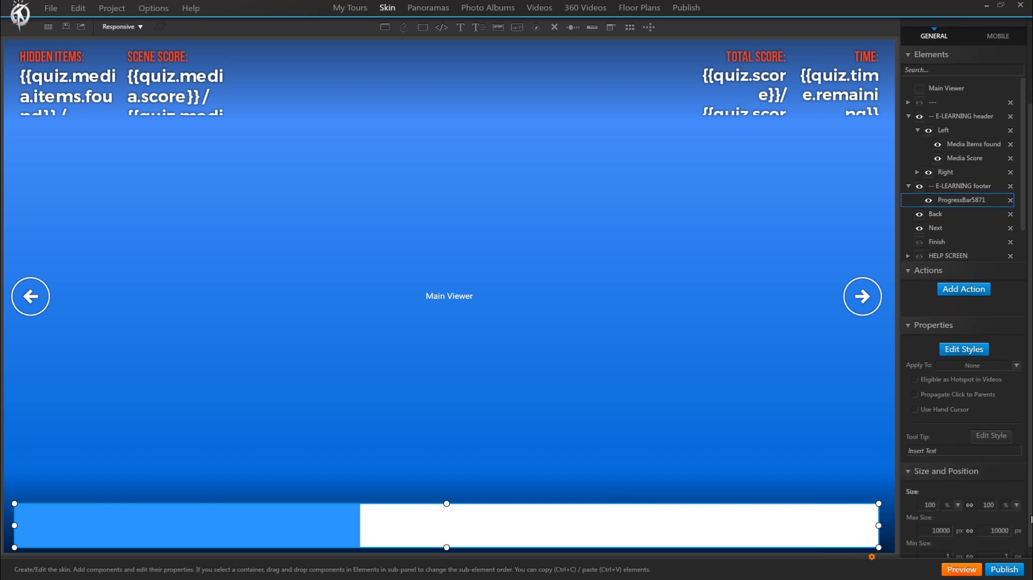
left_click(1016, 494)
left_click(1007, 511)
double_click(989, 494)
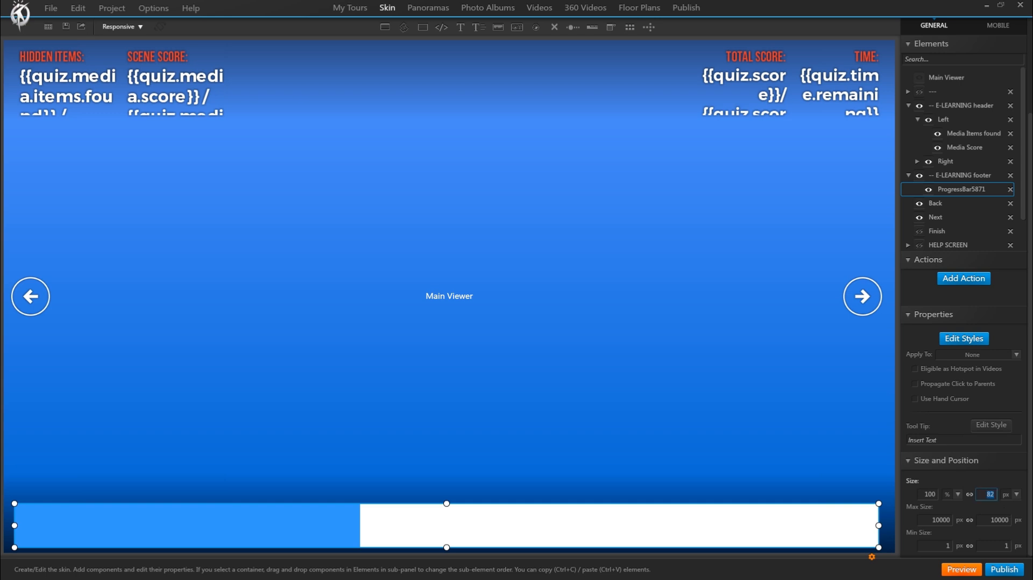
type("10")
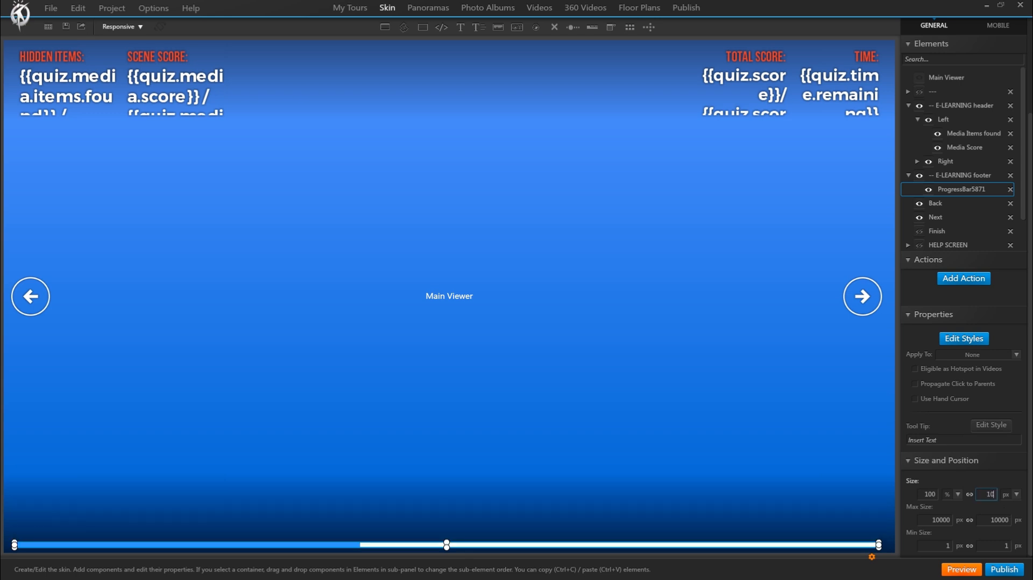
double_click(989, 494)
type("15")
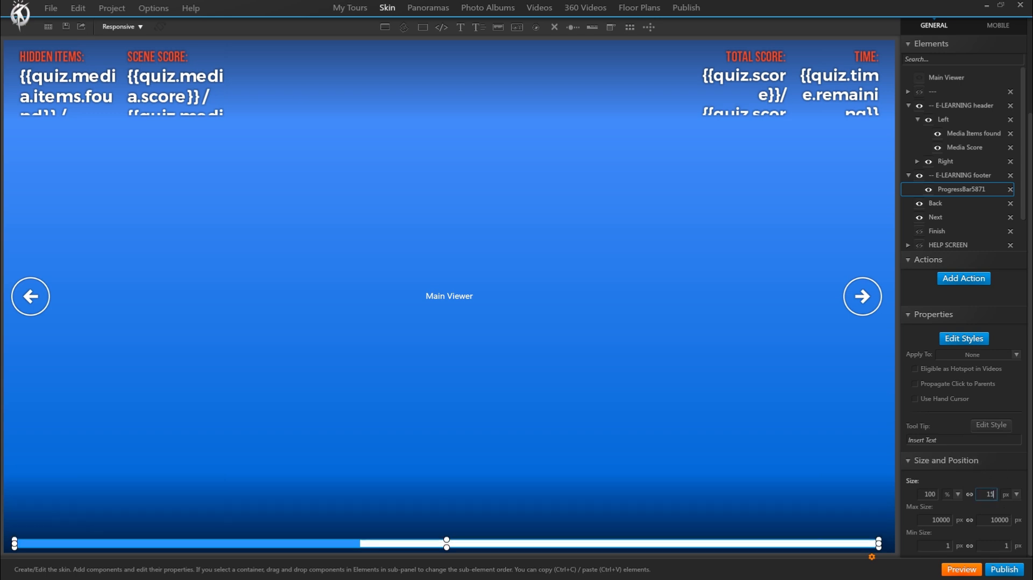
double_click(931, 494)
type("80")
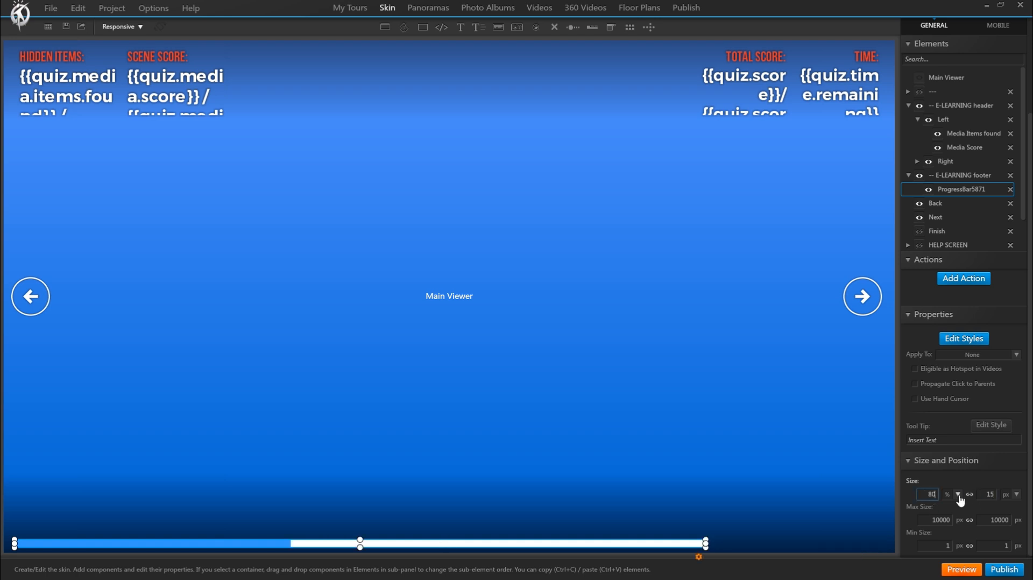
- Set the E-LEARNING footer's horizontal alignment to Center and its vertical alignment to Middle
left_click(761, 529)
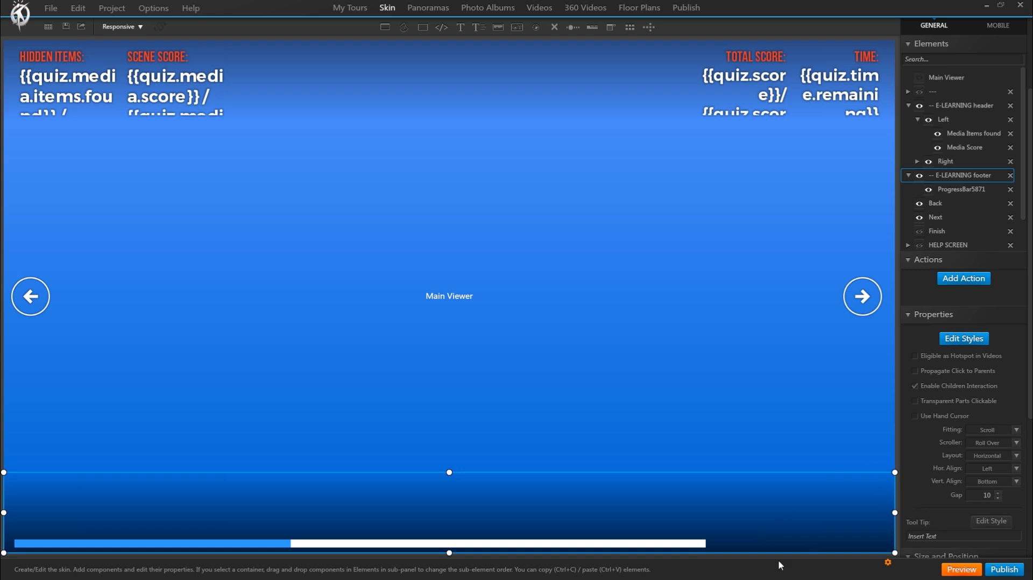
left_click(987, 469)
left_click(974, 487)
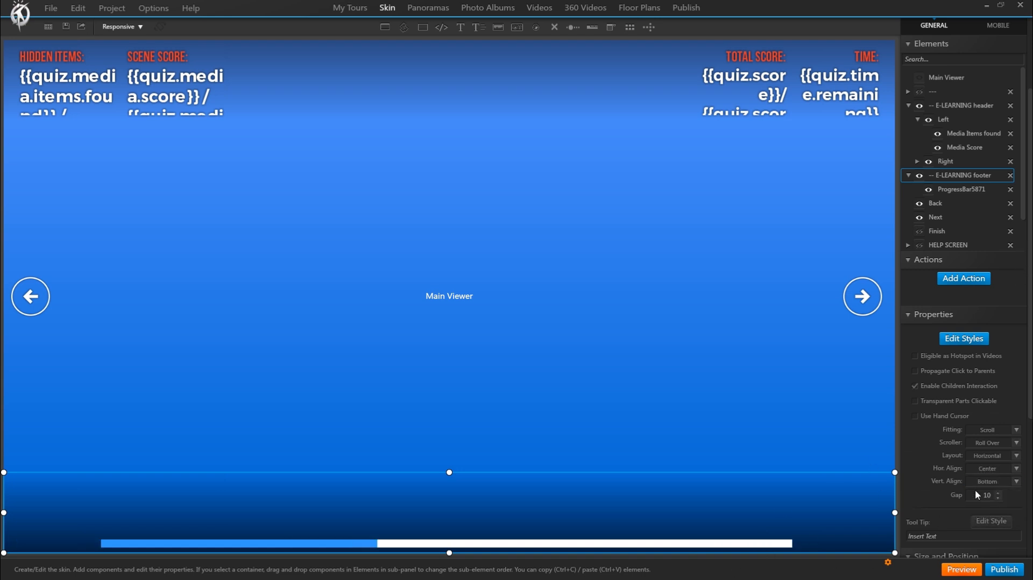
left_click(978, 482)
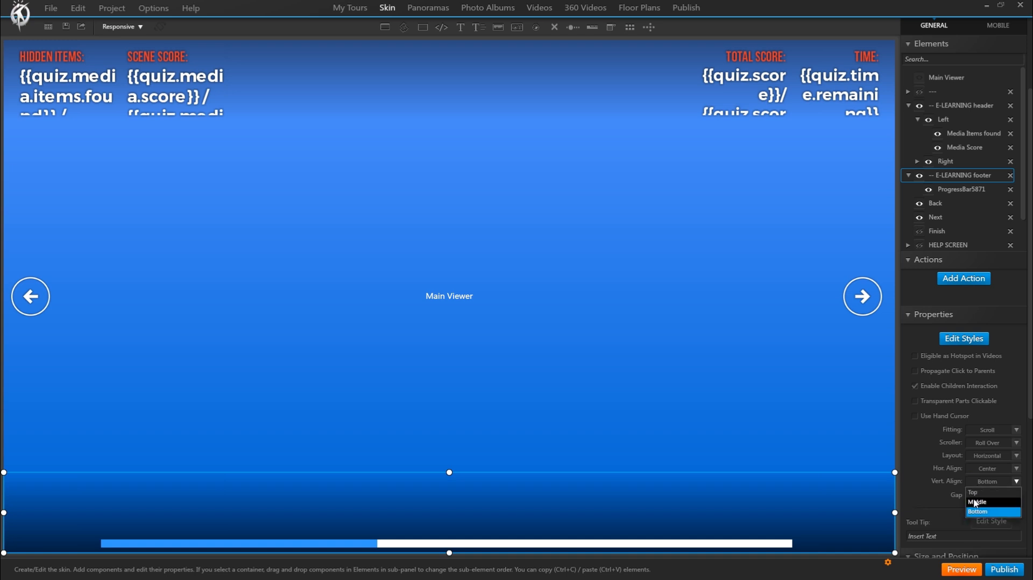
left_click(982, 502)
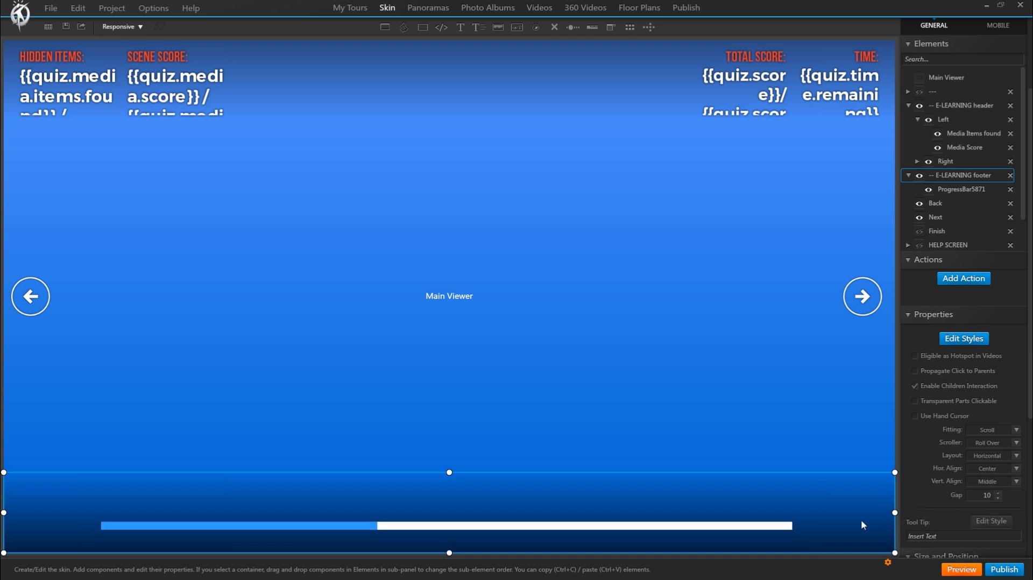
- Set the footer's top padding to 20 and reduce its height to about 71 px
scroll(1015, 529, "down", 4)
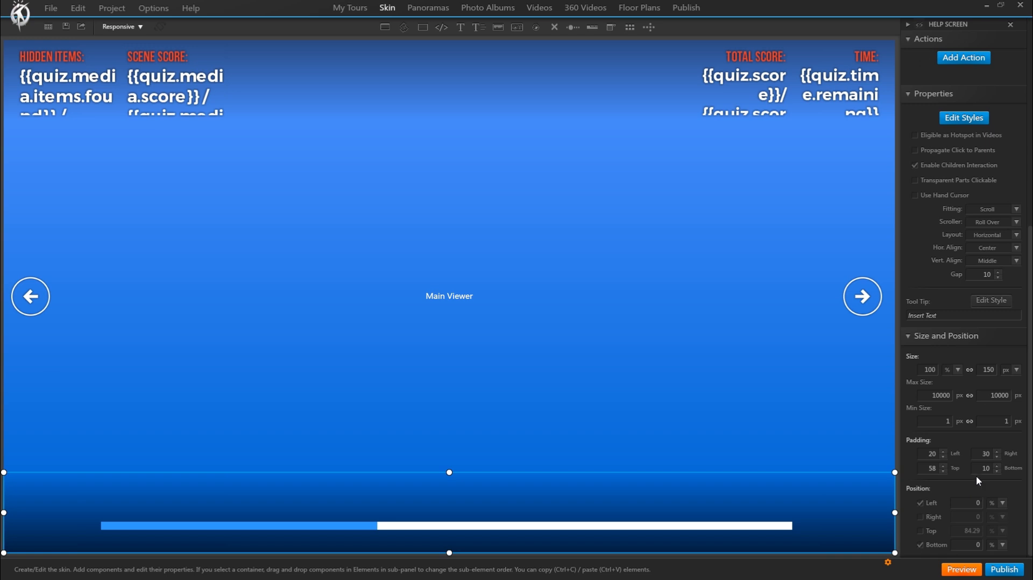
double_click(930, 469)
type("20")
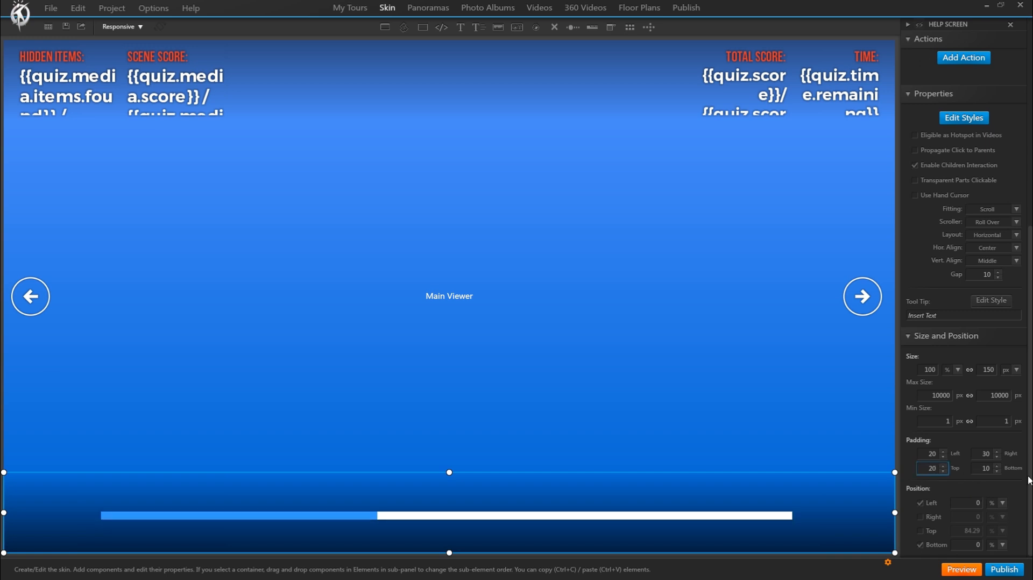
left_click_drag(448, 478, 453, 523)
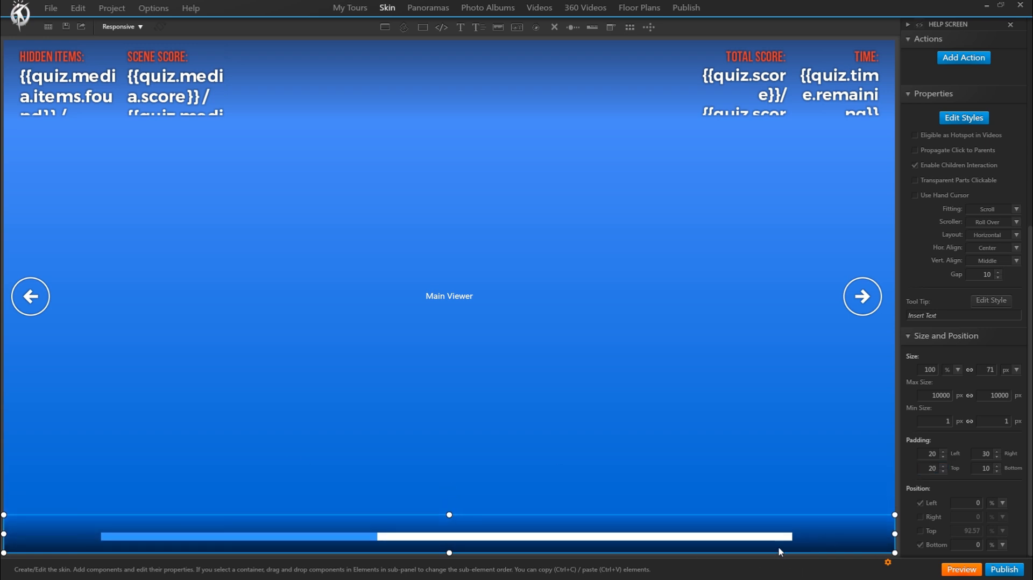
- Widen the footer's progress bar, trying 90 % before setting its width to 100 %
left_click(794, 537)
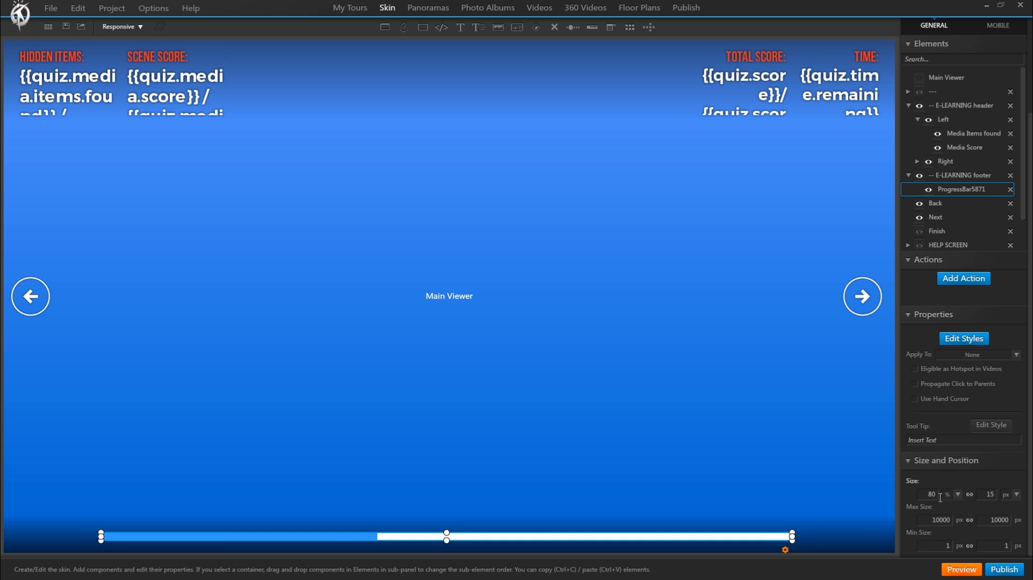
type("90")
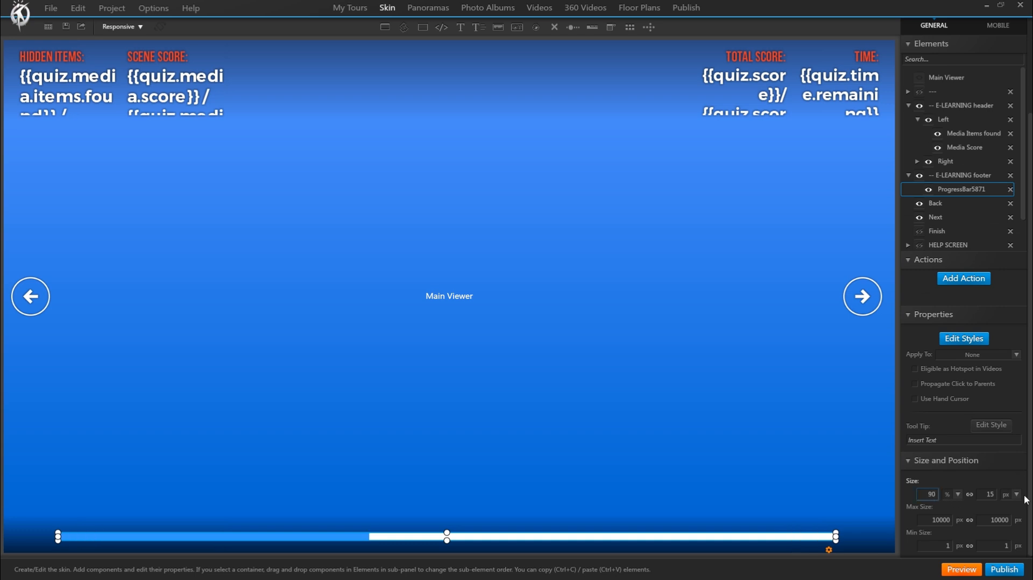
left_click_drag(920, 496, 968, 493)
type("100")
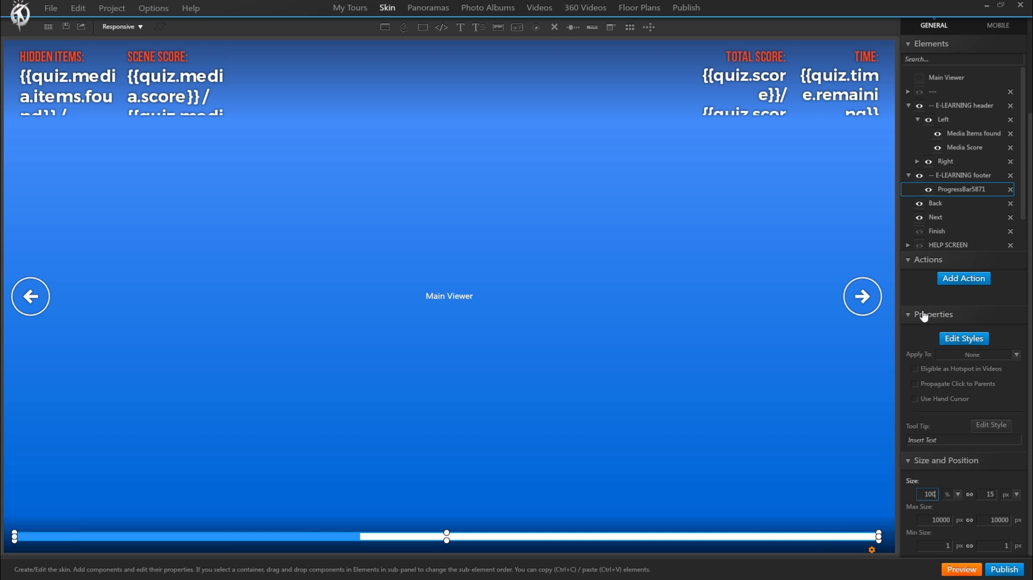
- Style the progress bar with an orange-red bar background and a white background
left_click(969, 340)
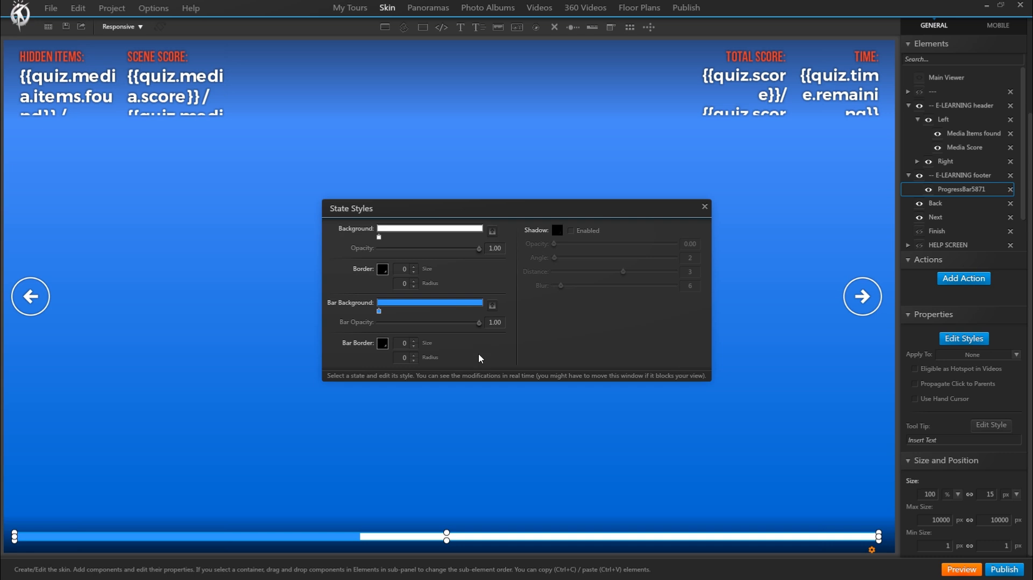
left_click(379, 311)
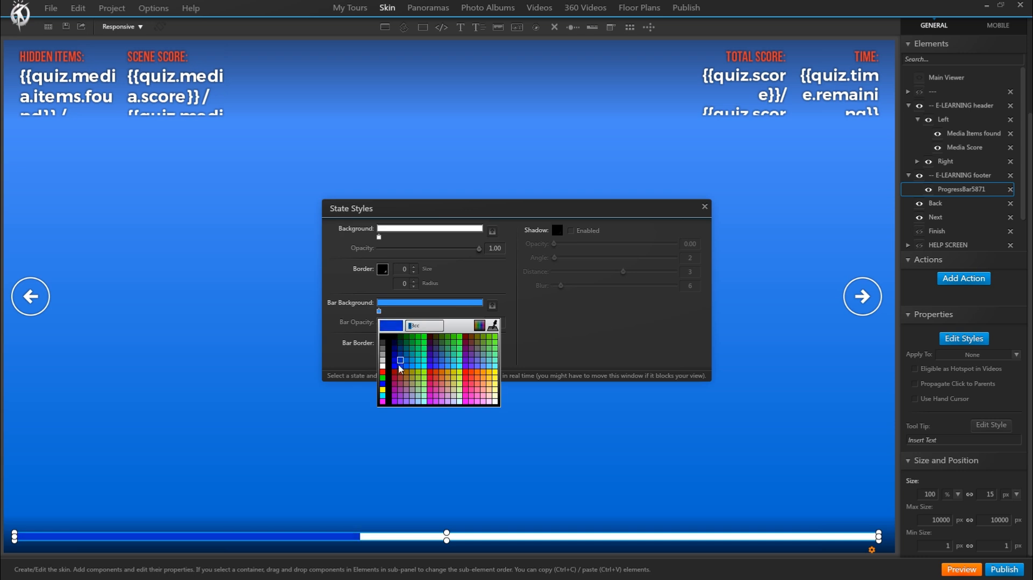
left_click(470, 376)
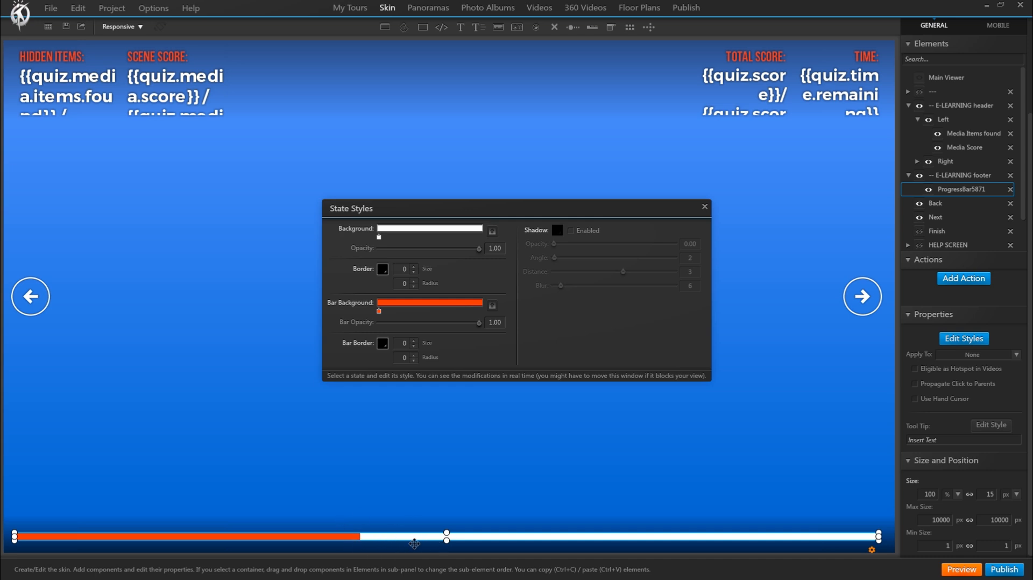
left_click(378, 238)
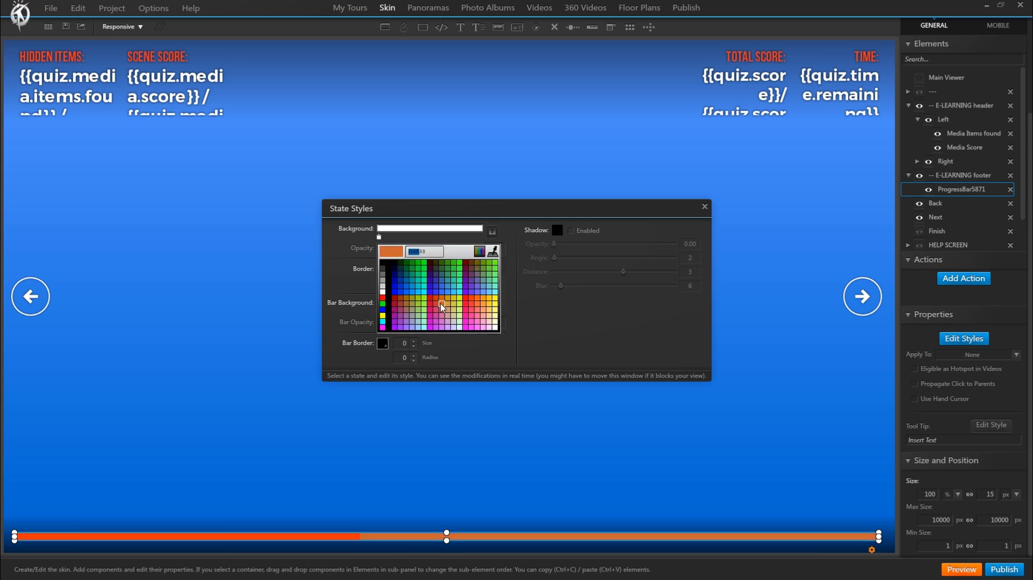
left_click(383, 293)
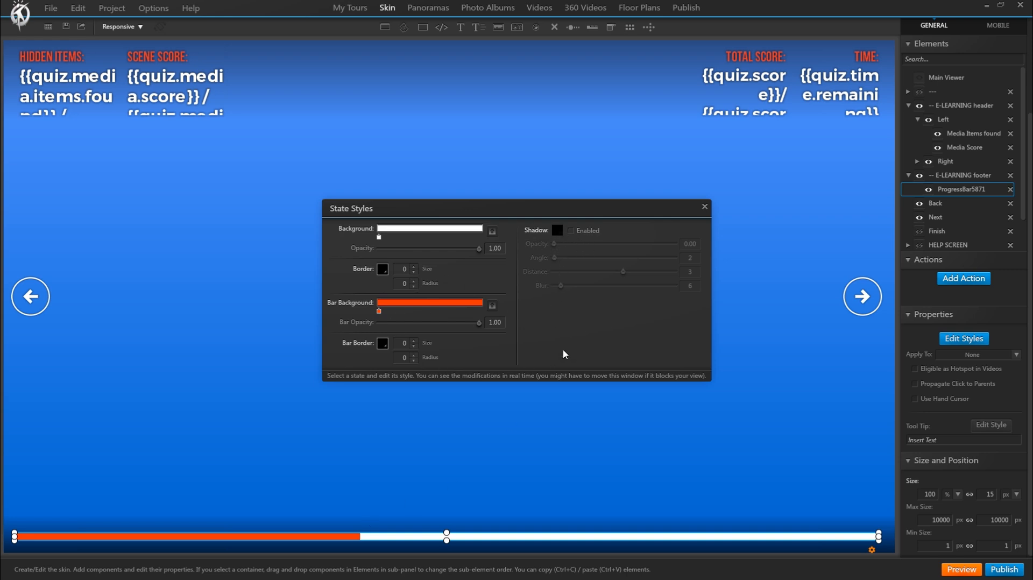
left_click(705, 207)
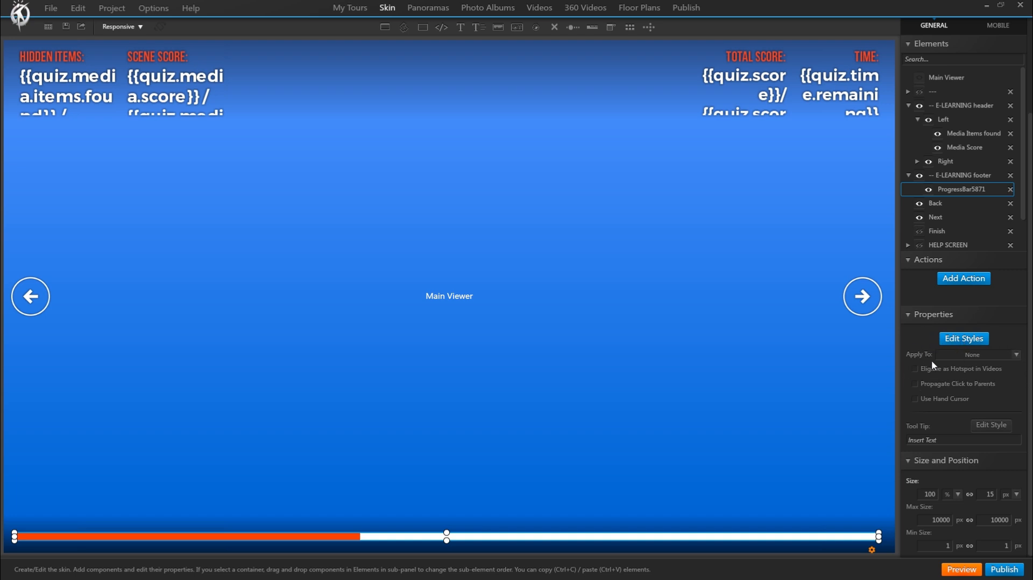
- Apply the progress bar to Elapsed Time and preview the tour to check it
left_click(1019, 357)
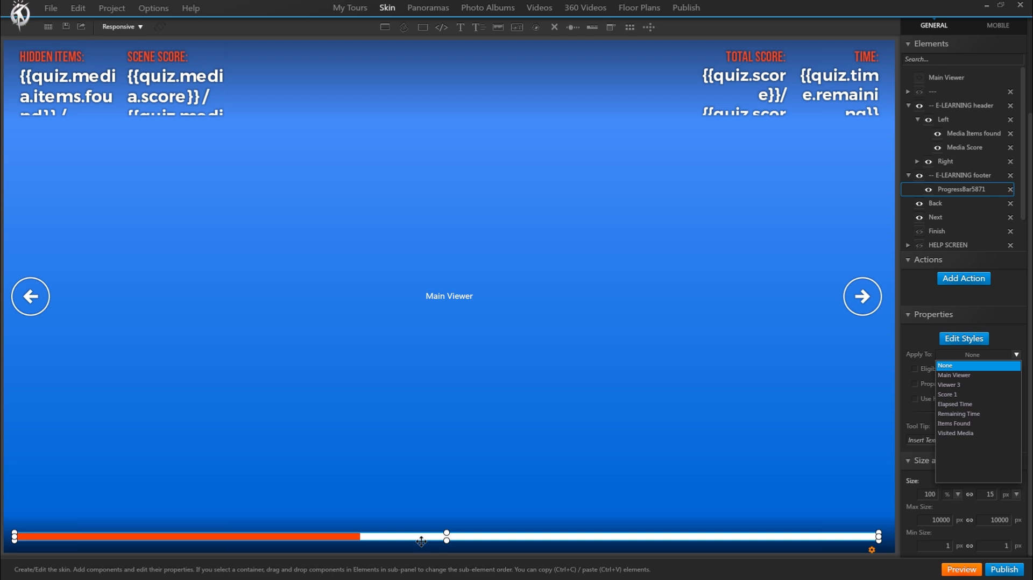
left_click(963, 405)
left_click(974, 571)
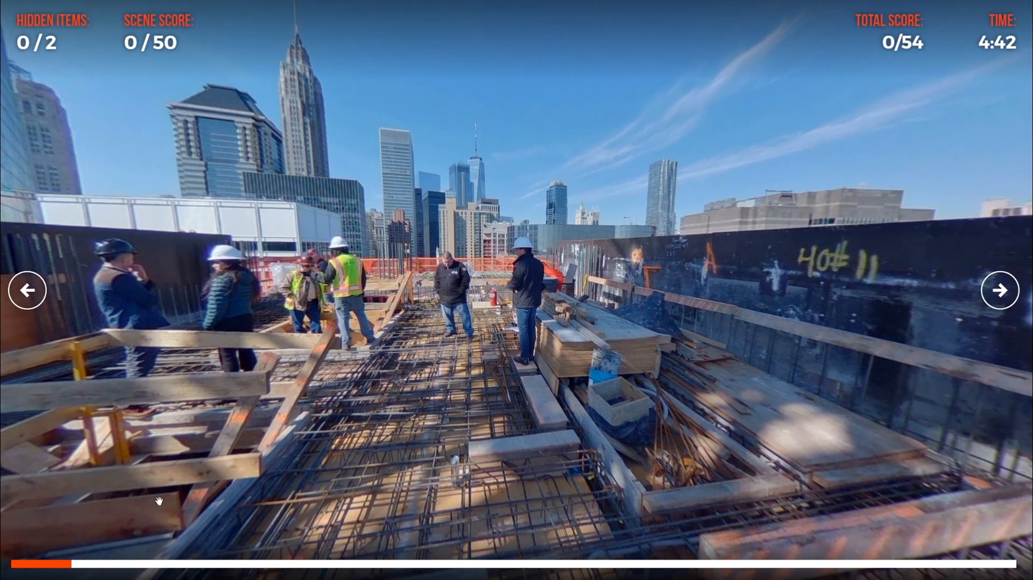
left_click(81, 564)
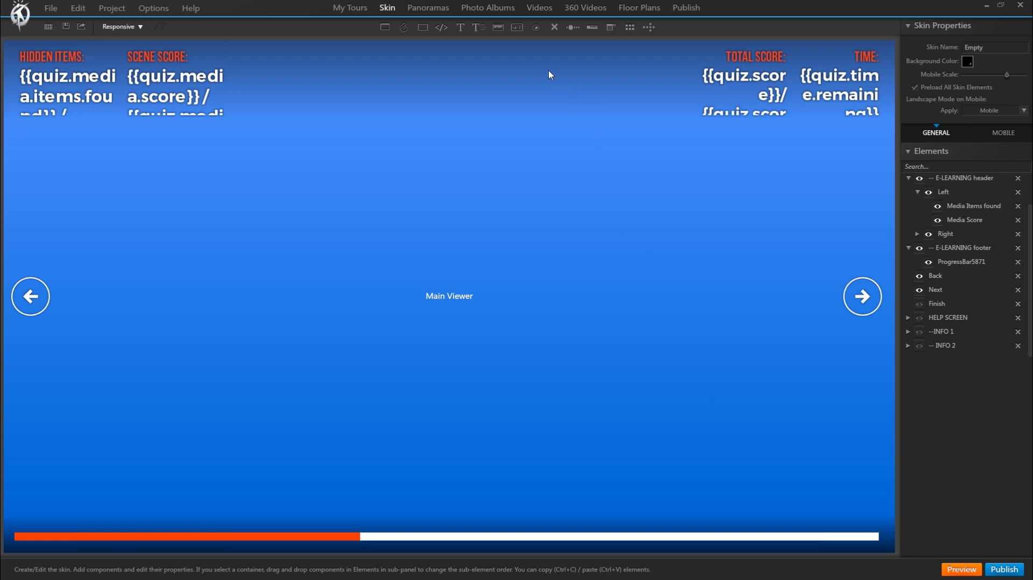
- Add a small button just above the footer's progress bar and label it TEST
left_click(518, 30)
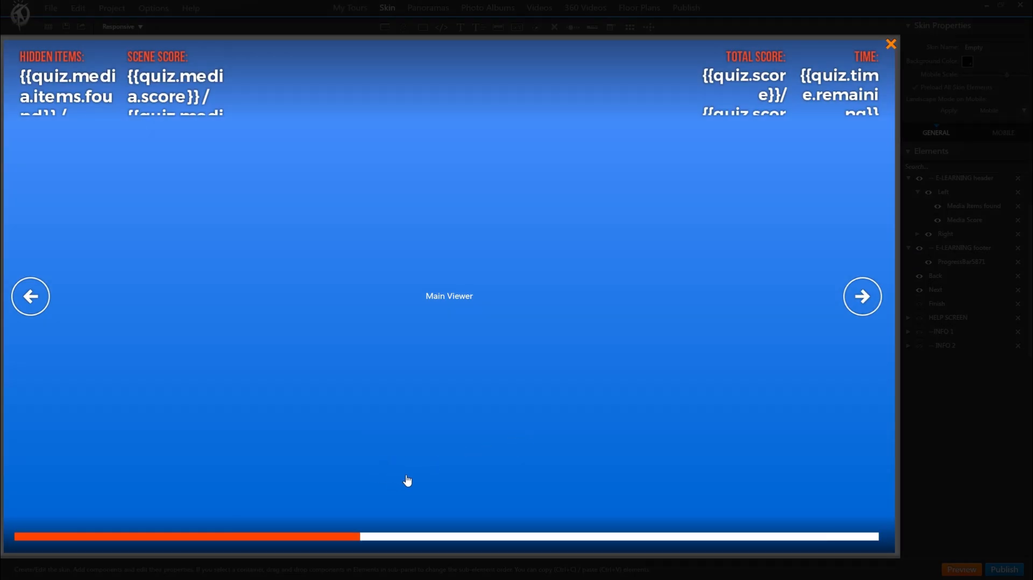
left_click(406, 480)
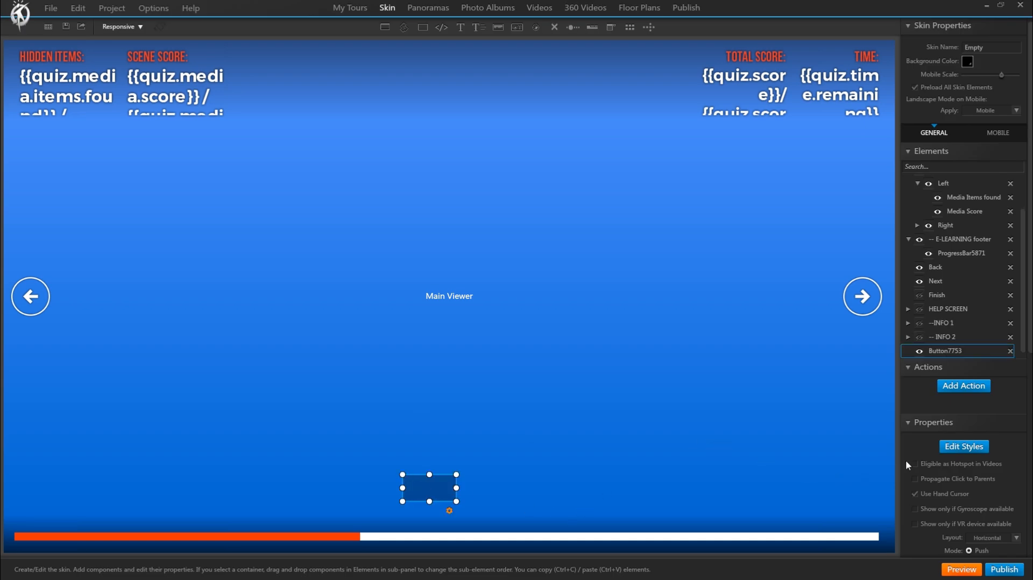
left_click(949, 452)
left_click(423, 383)
type("TEST")
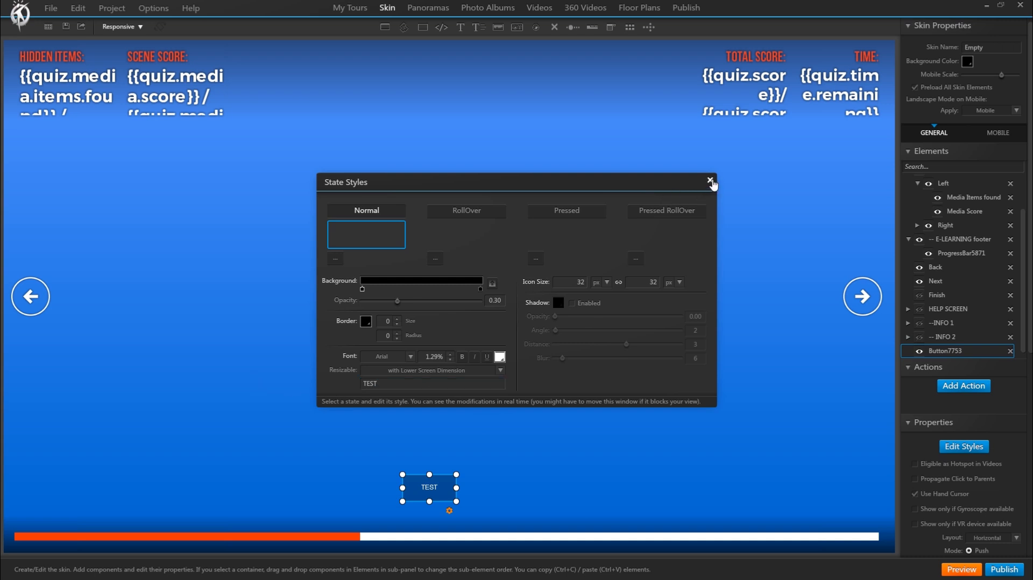
left_click(710, 181)
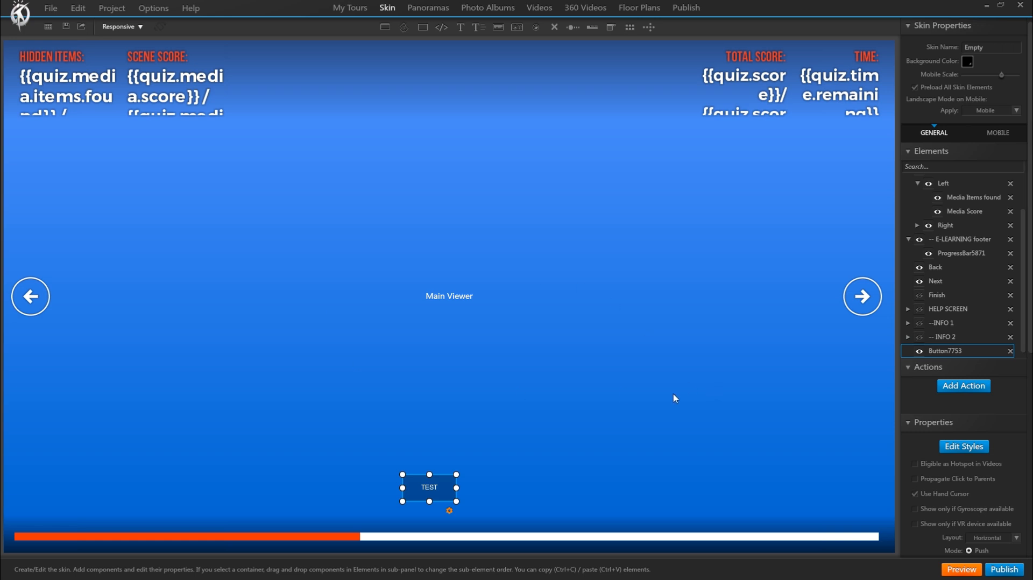
- Start adding an e-learning Question Card action to the TEST button
left_click(968, 390)
left_click(551, 383)
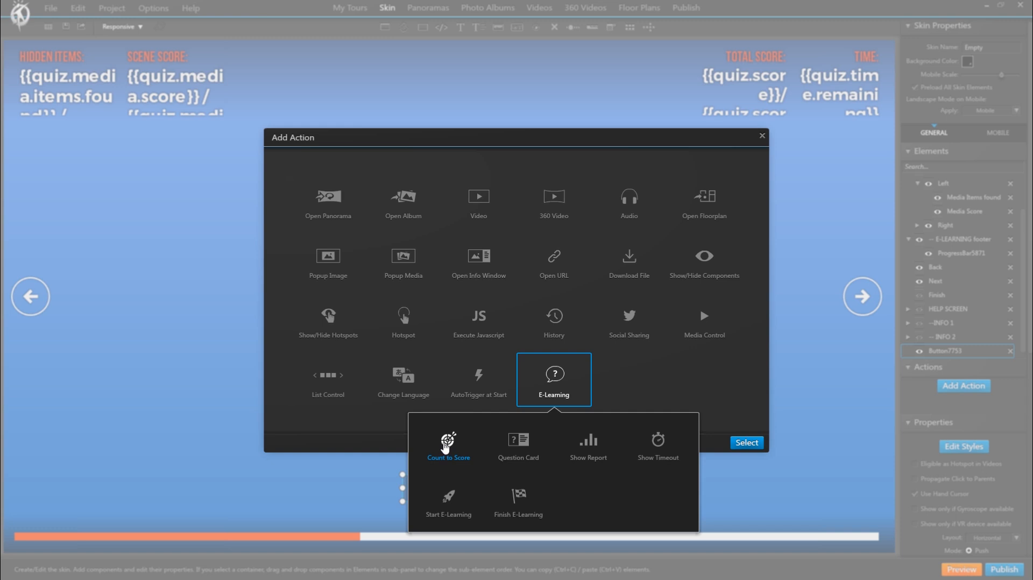
double_click(519, 444)
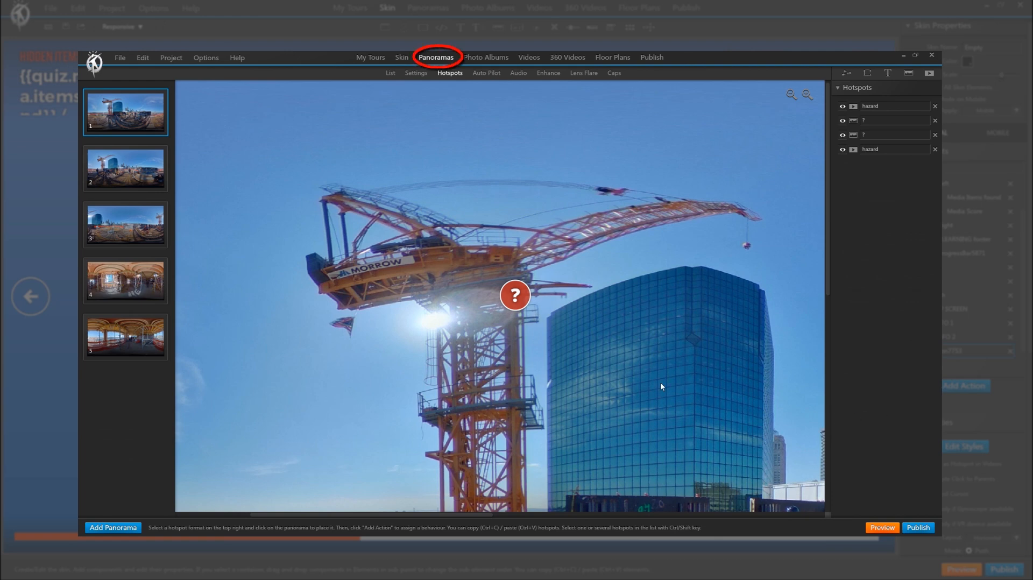
- Select the question-mark hotspot on the crane in panorama 1 and bring up the e-learning options for a new action
left_click(522, 300)
left_click(887, 182)
left_click(479, 366)
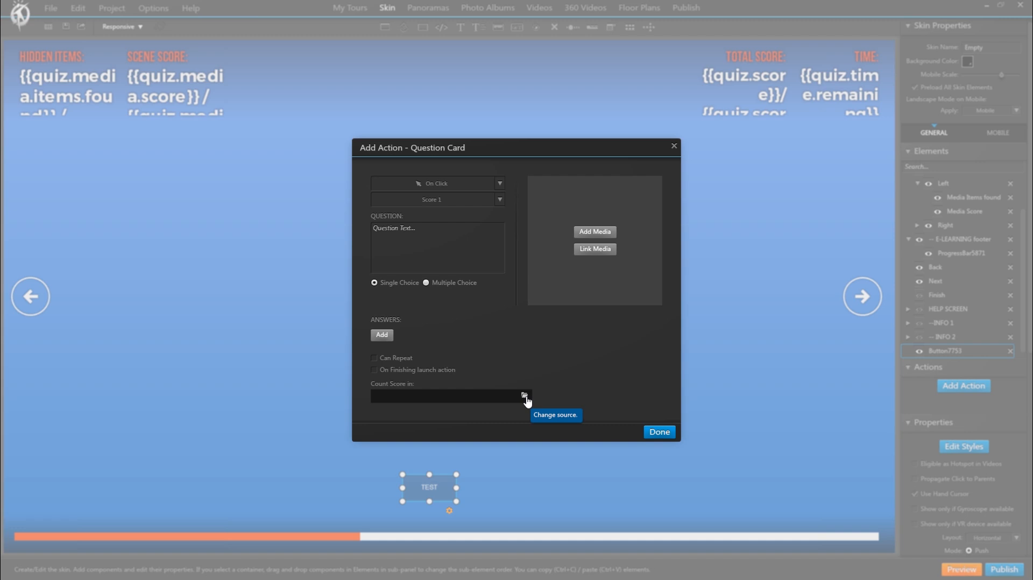
- Make the TEST button's Question Card count its score in panorama 3, finish the action, and reopen the e-learning action choices
left_click(525, 397)
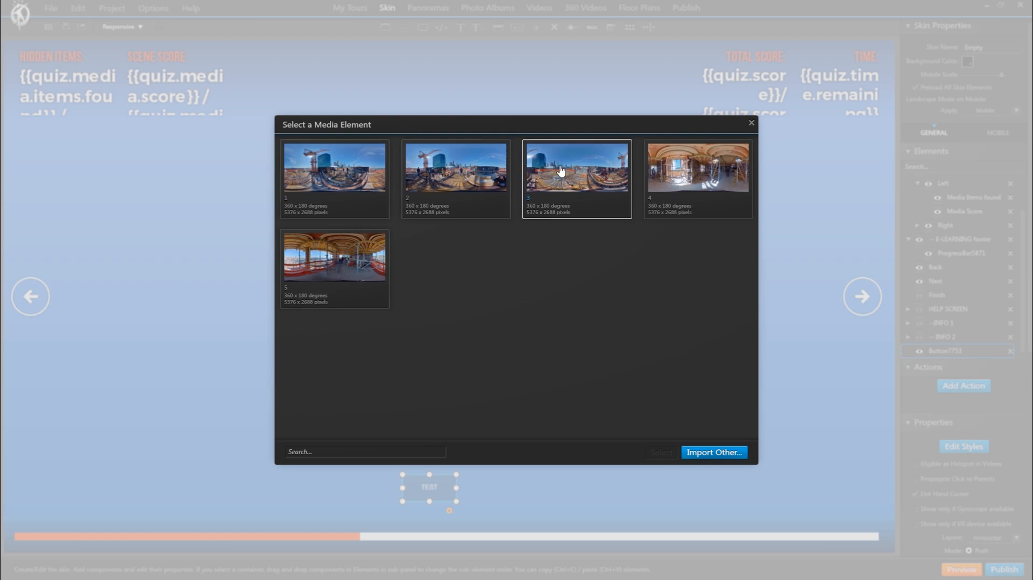
left_click(572, 182)
double_click(566, 187)
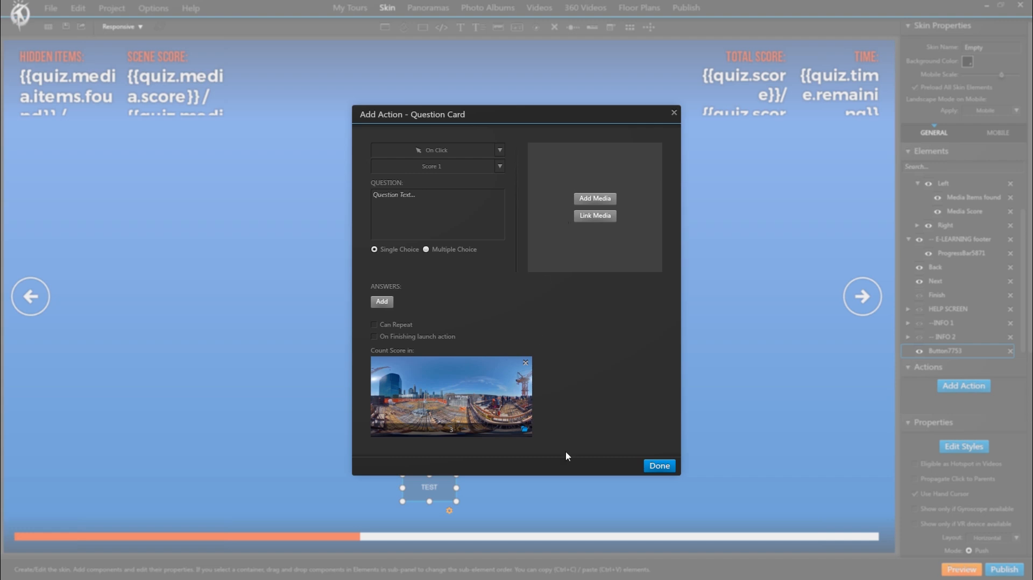
left_click(667, 469)
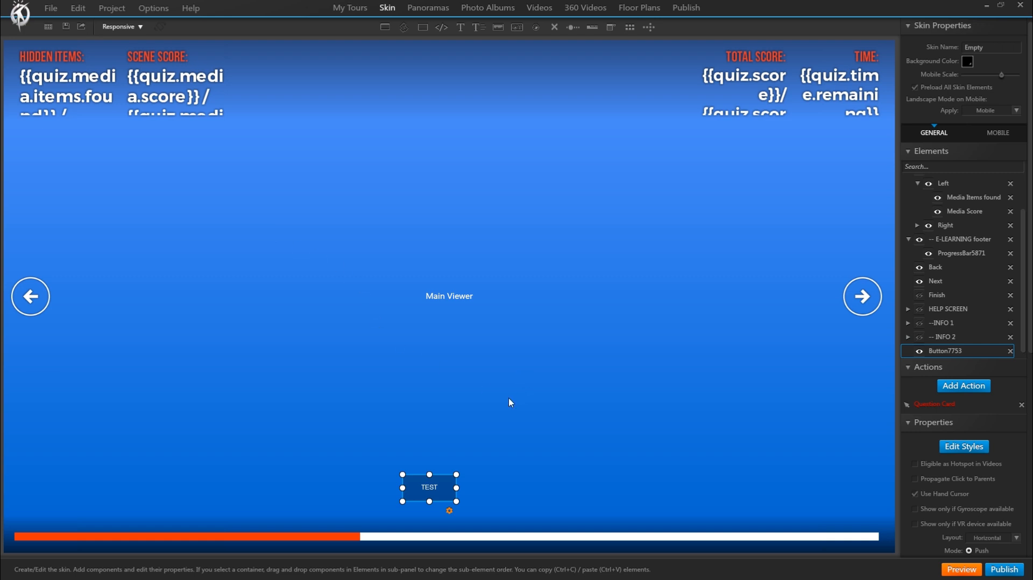
left_click(958, 386)
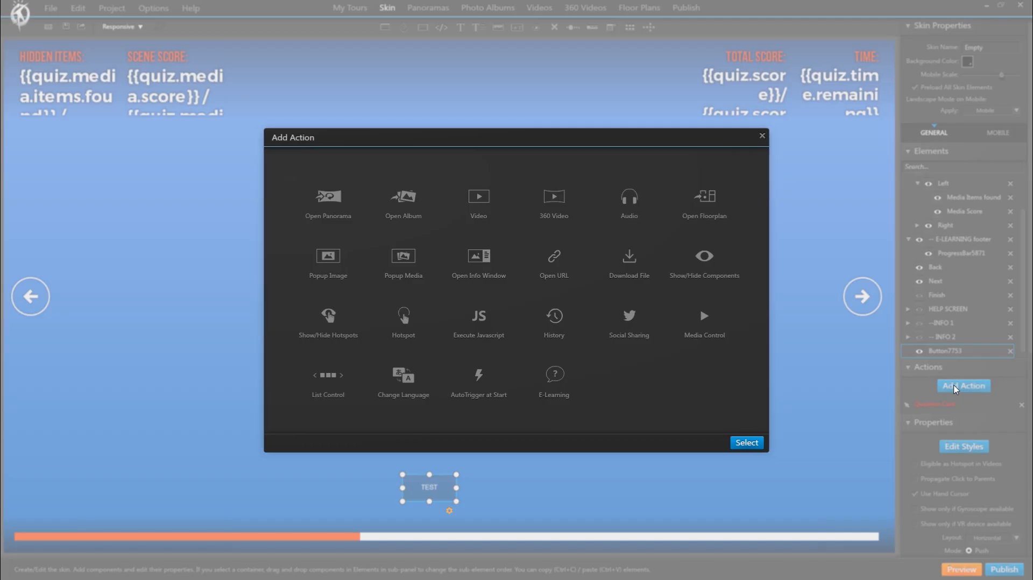
left_click(555, 379)
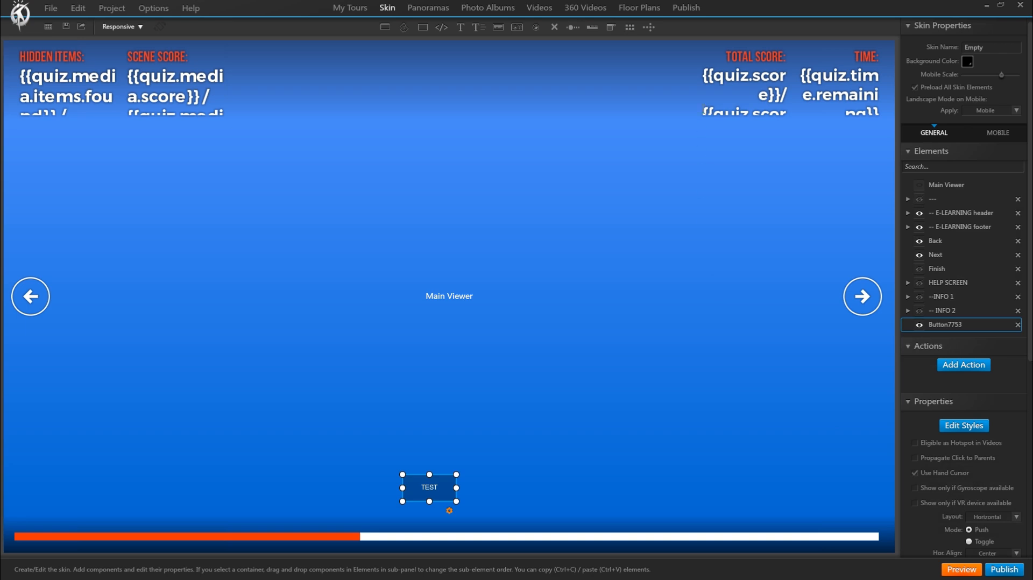
- Add three more scores in the project's e-learning publishing settings
left_click(689, 8)
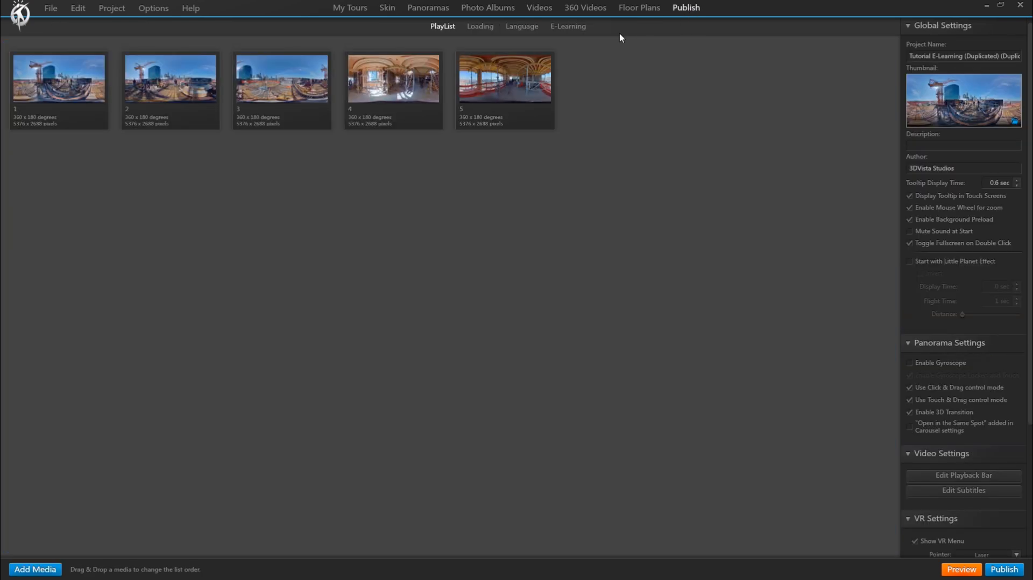
left_click(566, 28)
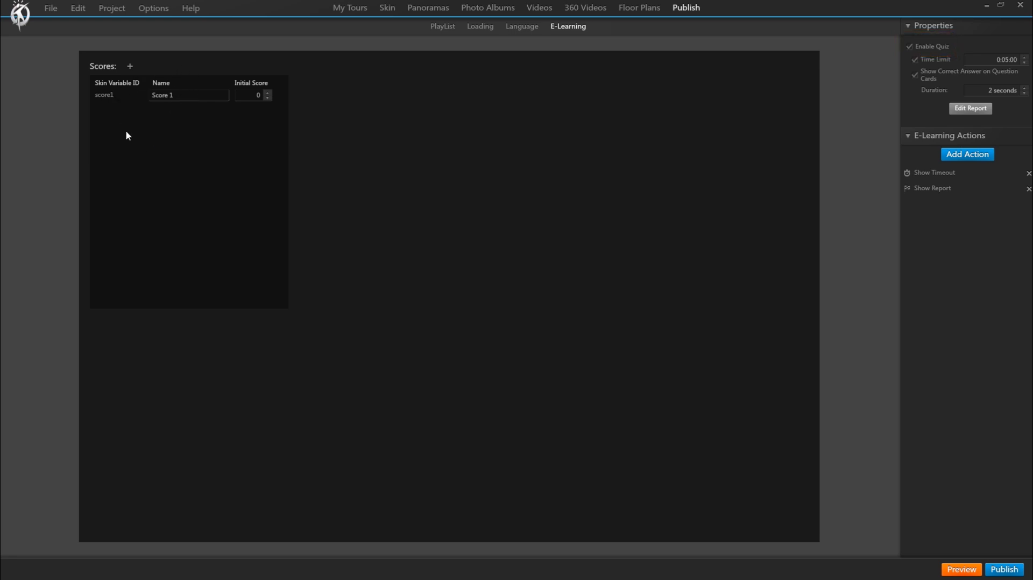
left_click(130, 66)
left_click(130, 67)
left_click(130, 67)
- Rename the second score to life and delete the third and fourth scores
left_click(185, 110)
type("life")
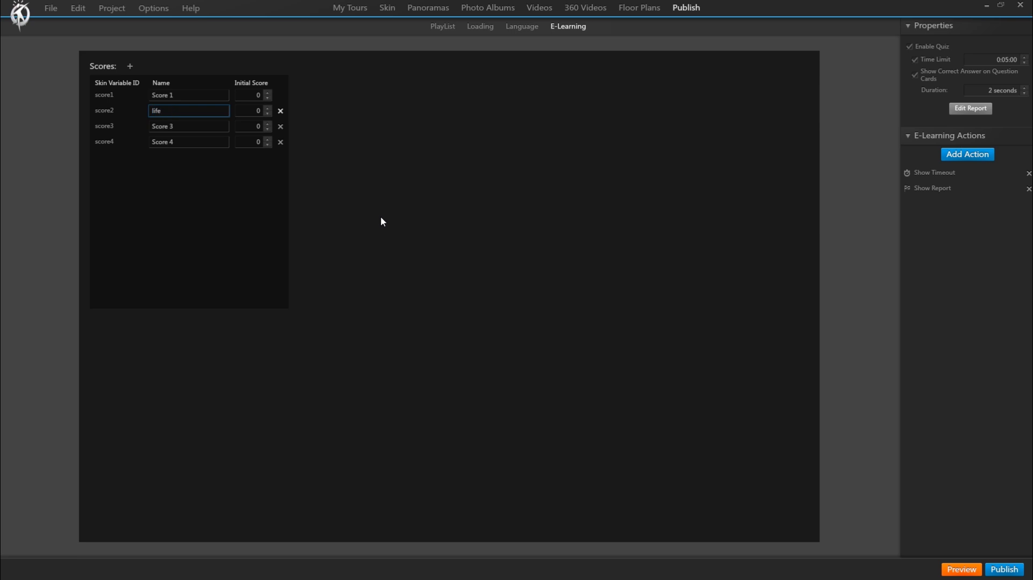
left_click(280, 127)
left_click(281, 126)
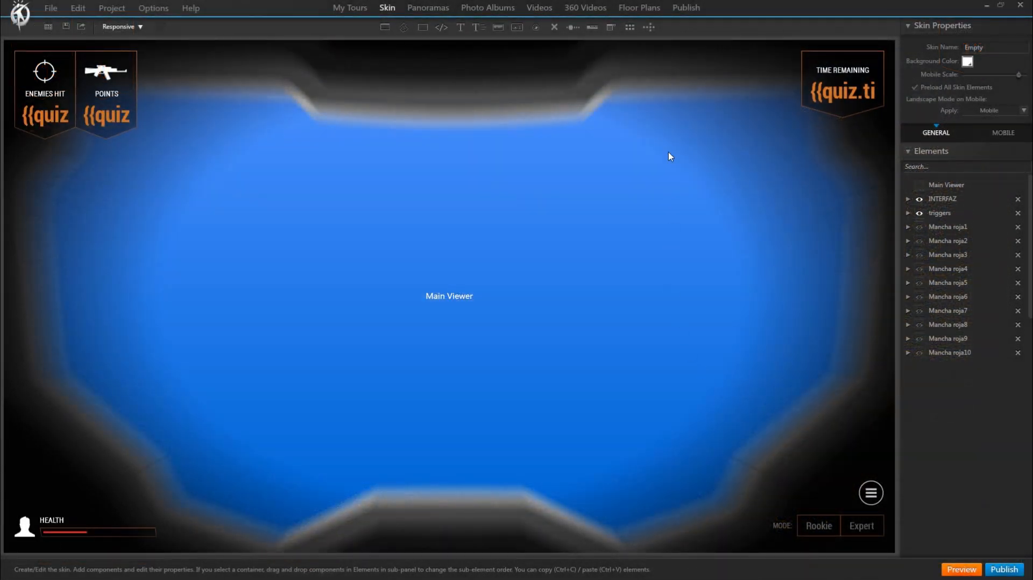
- Examine the e-learning scores in The Battle of Lecrin project and what its Health progress bar is applied to
left_click(688, 8)
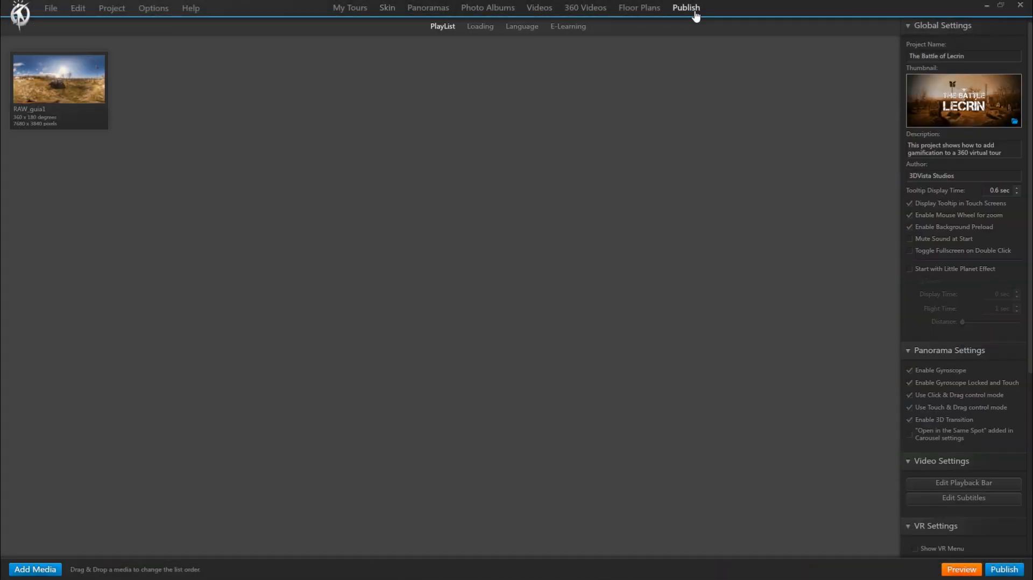
left_click(576, 27)
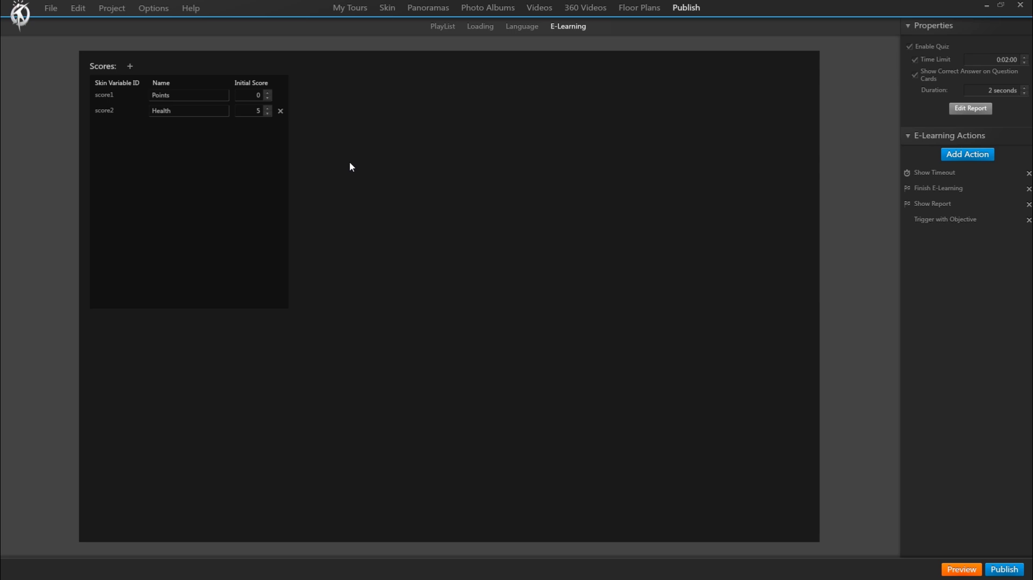
left_click(390, 12)
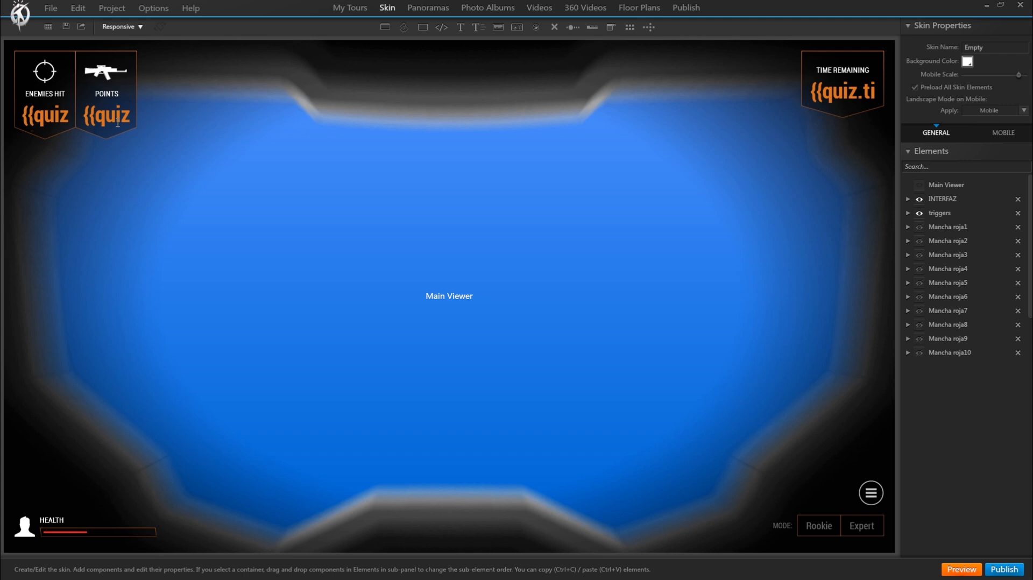
left_click(83, 537)
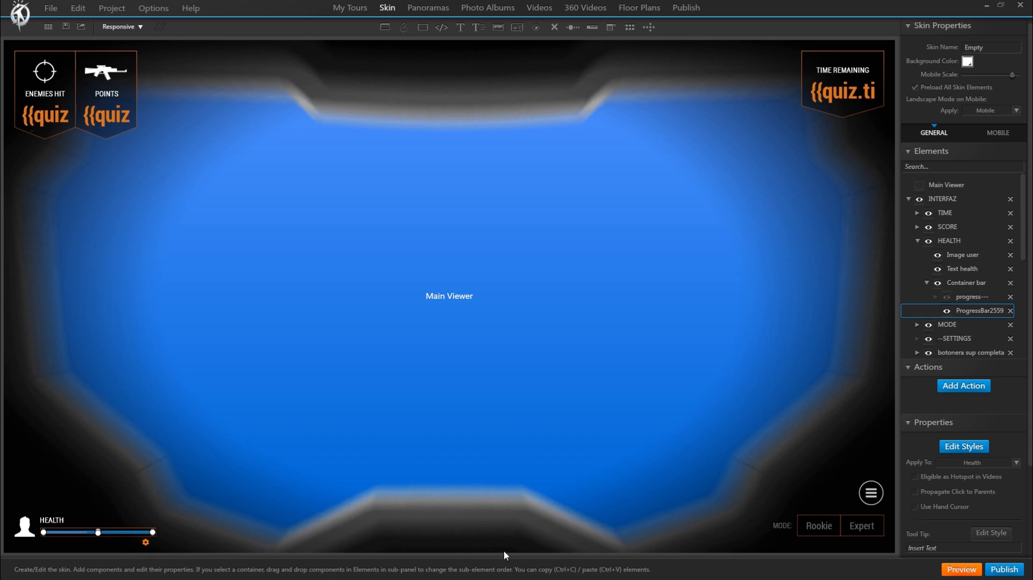
left_click(1016, 463)
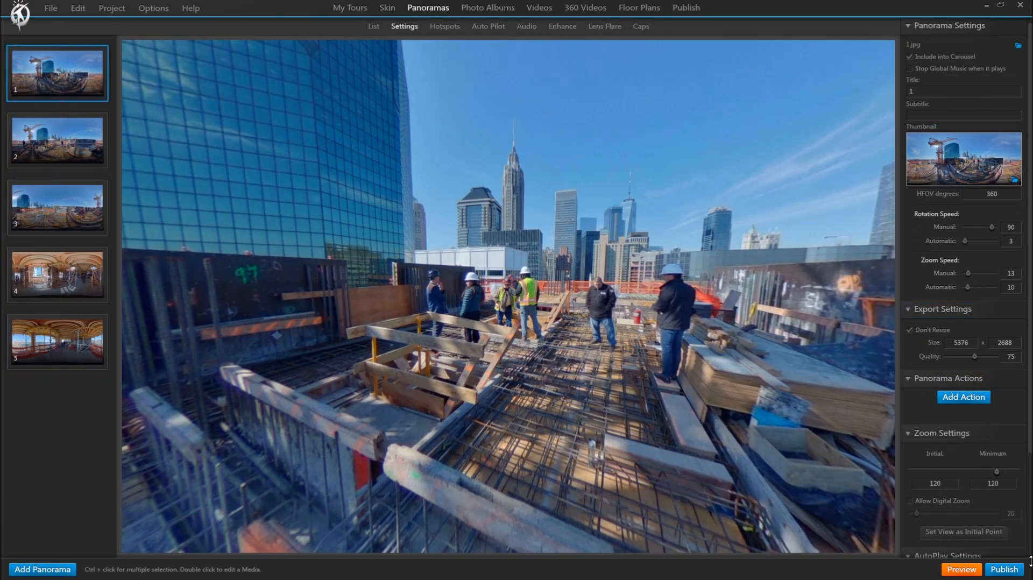
- Examine the hotspots placed in panorama 1, including the two info hotspots beside the workers
left_click(445, 27)
scroll(587, 353, "up", 5)
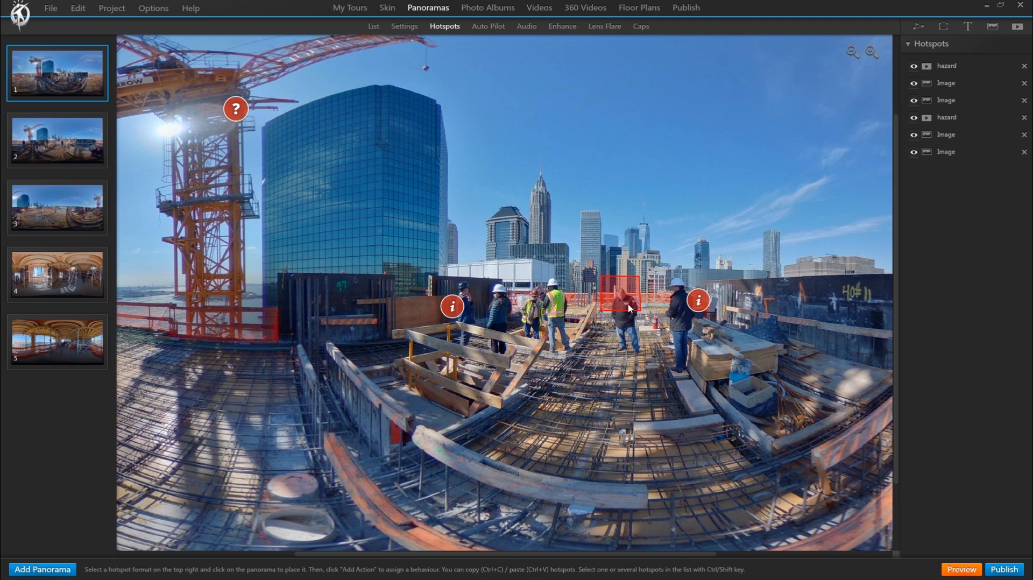
scroll(631, 307, "up", 3)
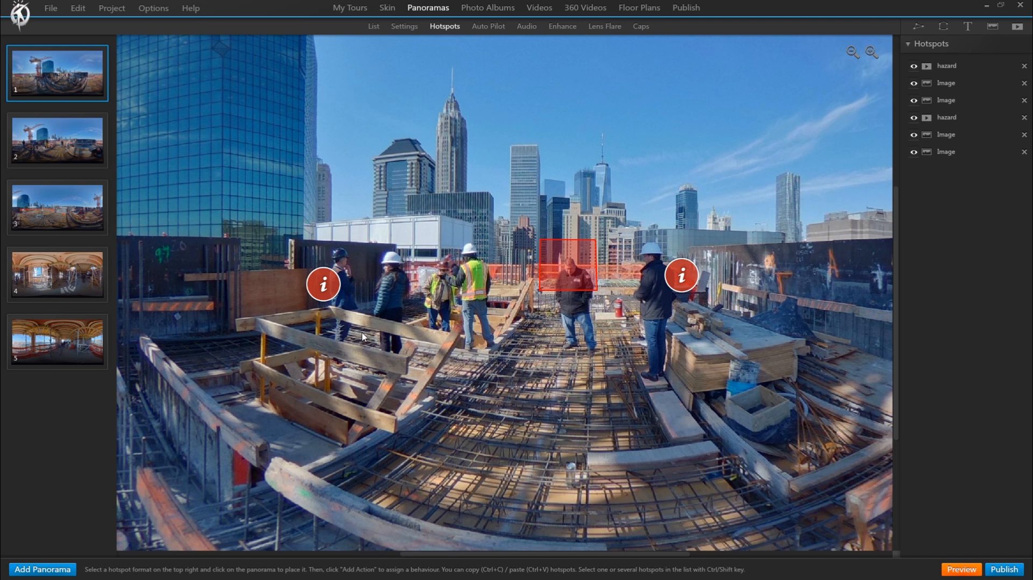
- Rename the second e-learning score to Info Score
left_click(693, 8)
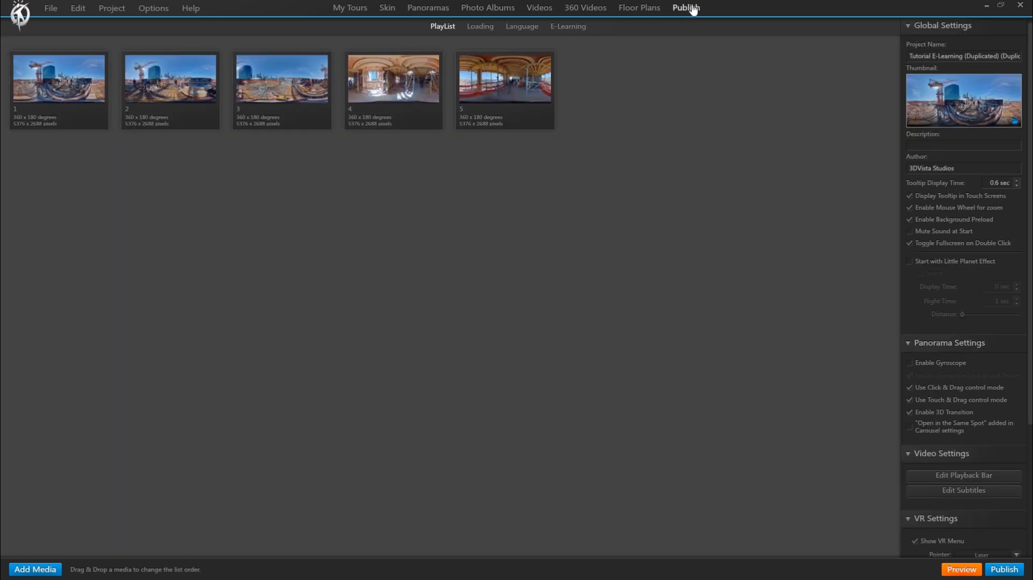
left_click(577, 30)
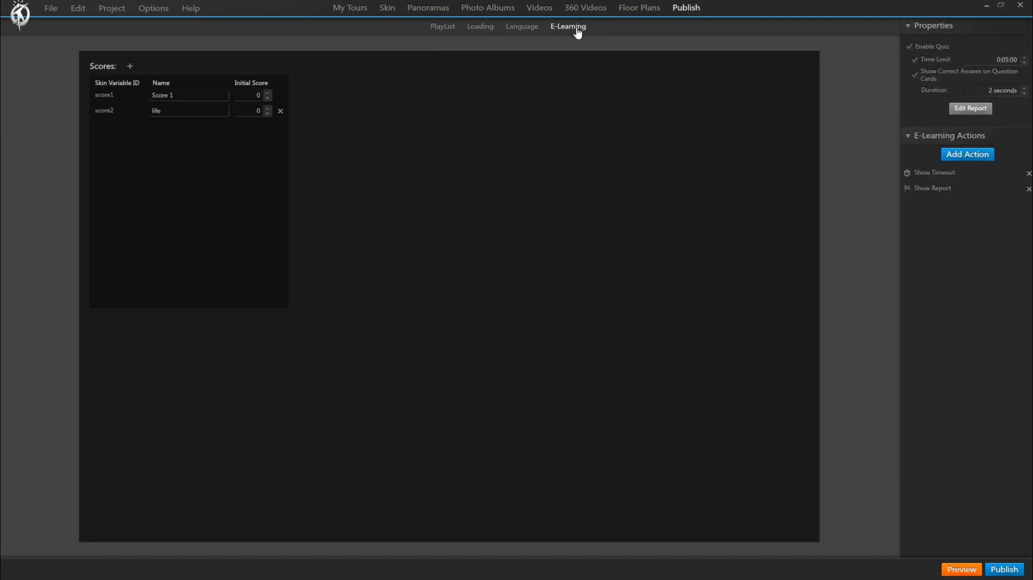
double_click(170, 118)
type("Info Score")
- Open panorama 1 for hotspot editing
left_click(429, 12)
left_click(43, 84)
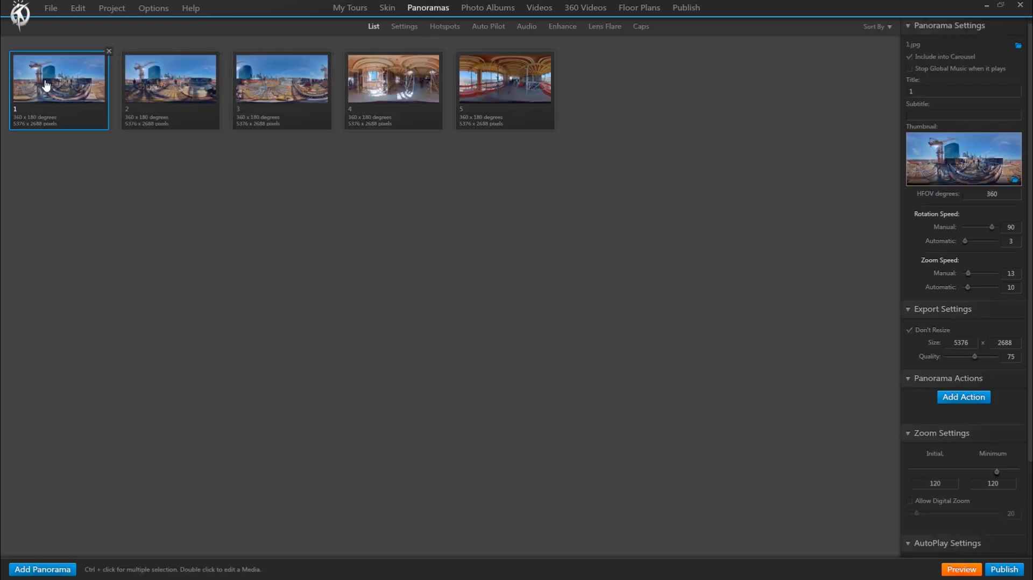
double_click(43, 84)
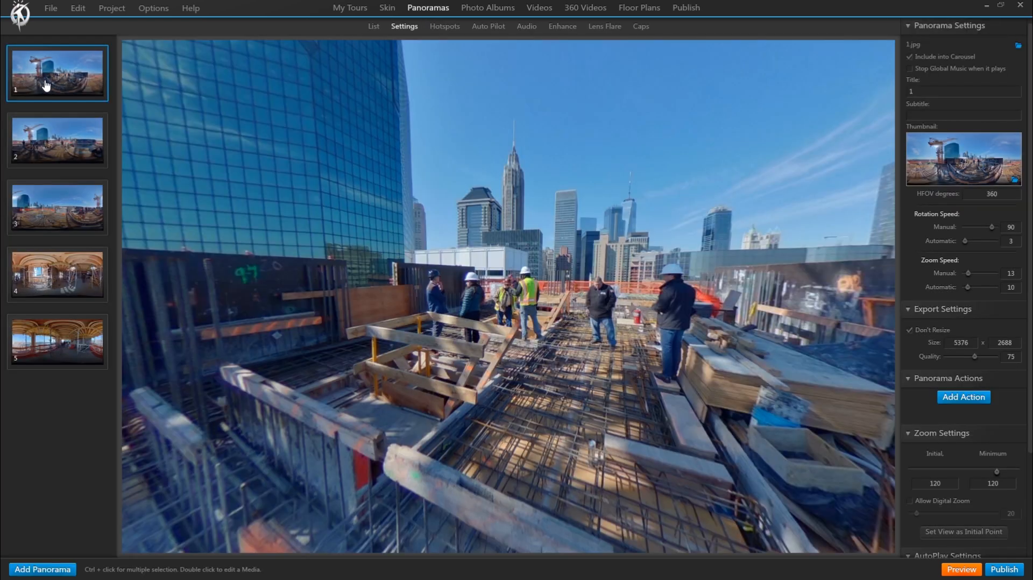
left_click(443, 26)
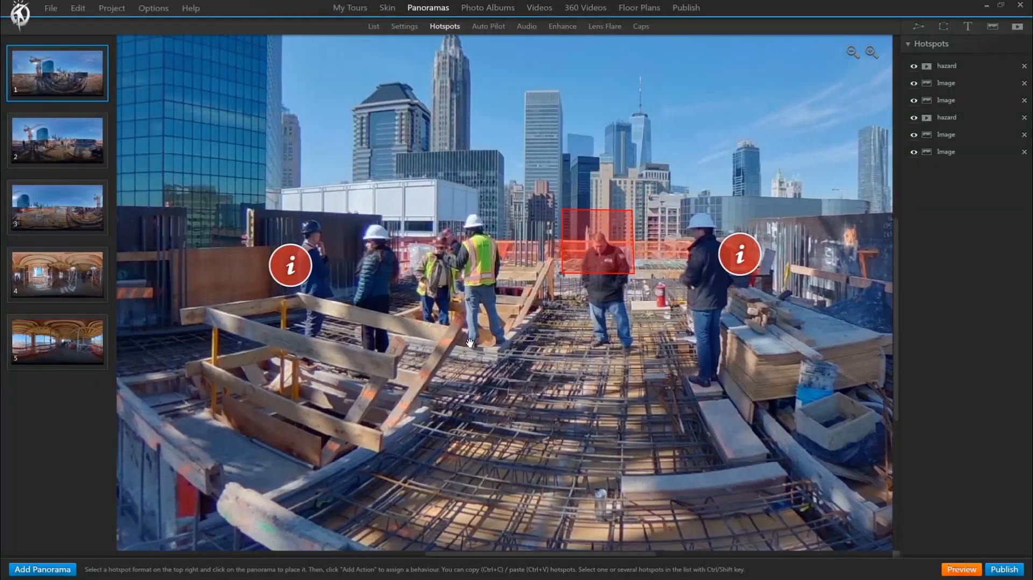
- Give the info hotspot at the wooden barrier, left of the workers, an on-click Count to Score action adding 10 points to Info Score
left_click(309, 266)
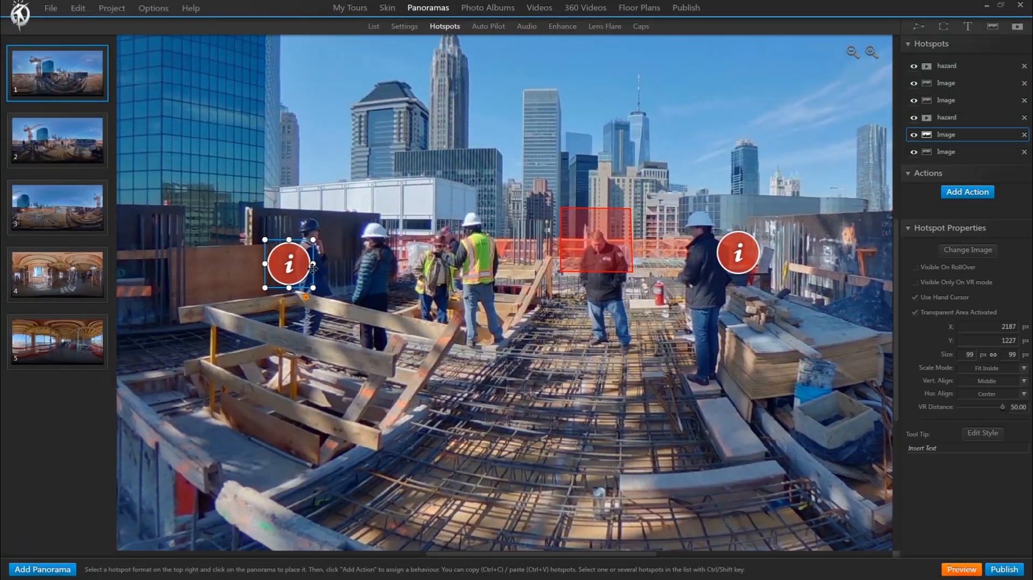
left_click(966, 194)
left_click(483, 385)
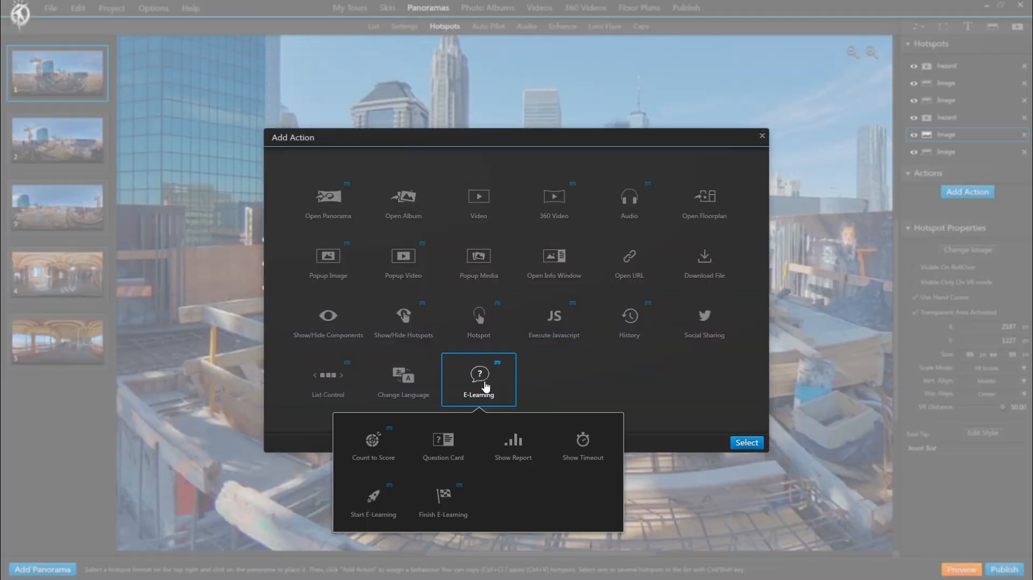
double_click(383, 445)
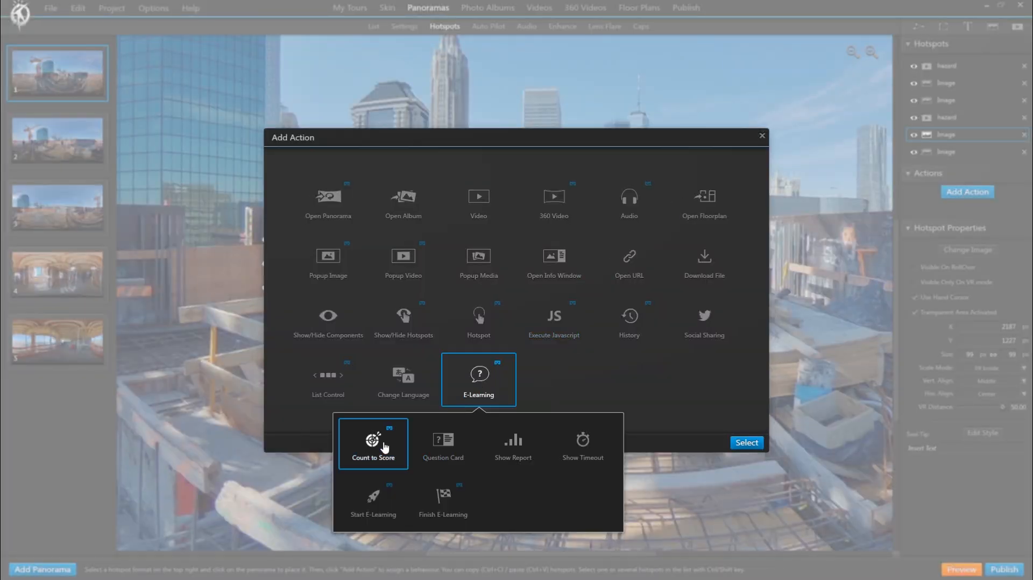
left_click(541, 306)
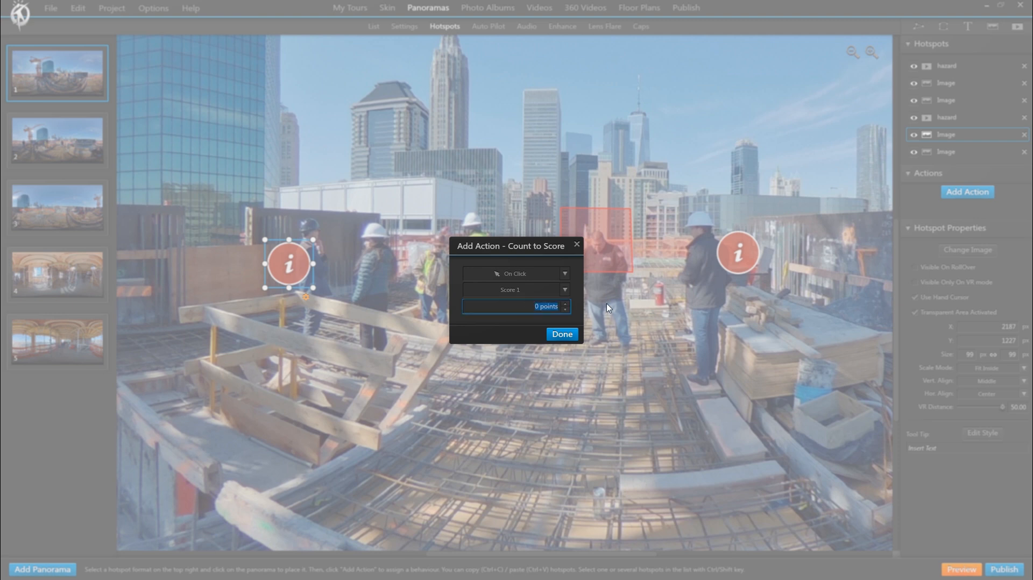
type("10")
left_click(565, 291)
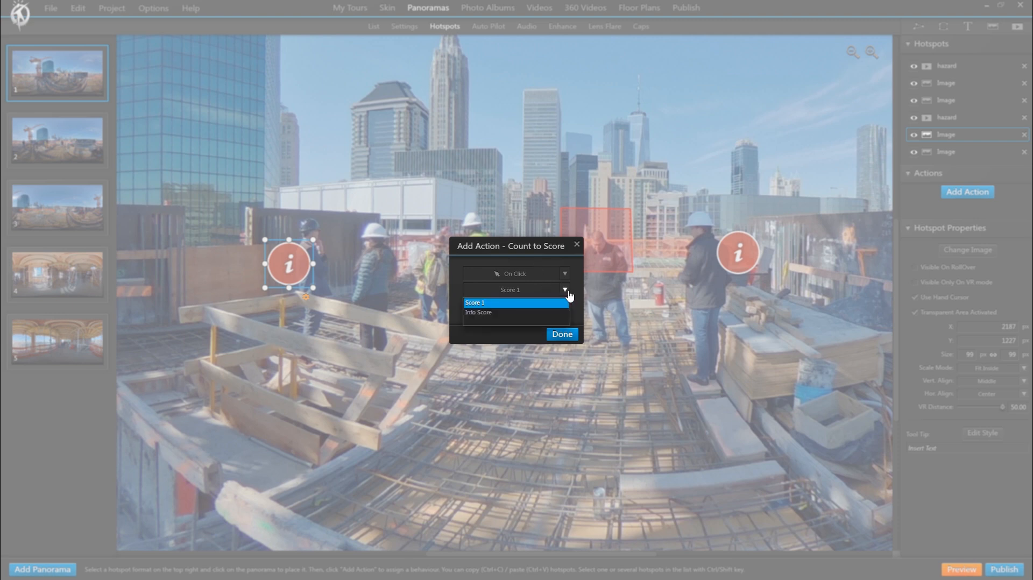
left_click(498, 314)
left_click(573, 335)
- Give the info hotspot beside the man above the plywood stack a Count to Score action adding 10 points to Info Score
left_click(743, 259)
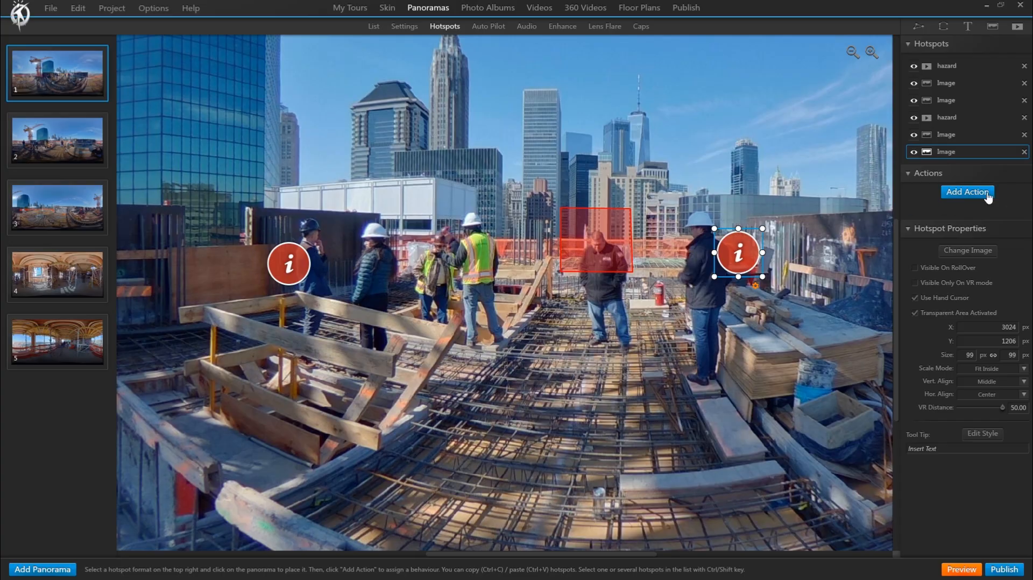
left_click(968, 192)
left_click(479, 376)
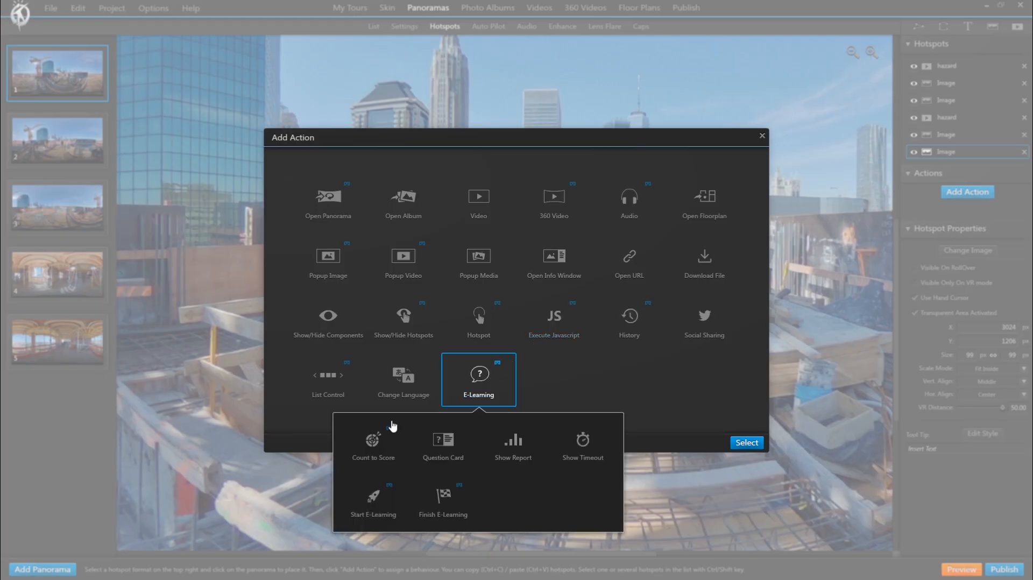
left_click(373, 446)
left_click(537, 308)
type("10")
left_click(564, 290)
left_click(476, 314)
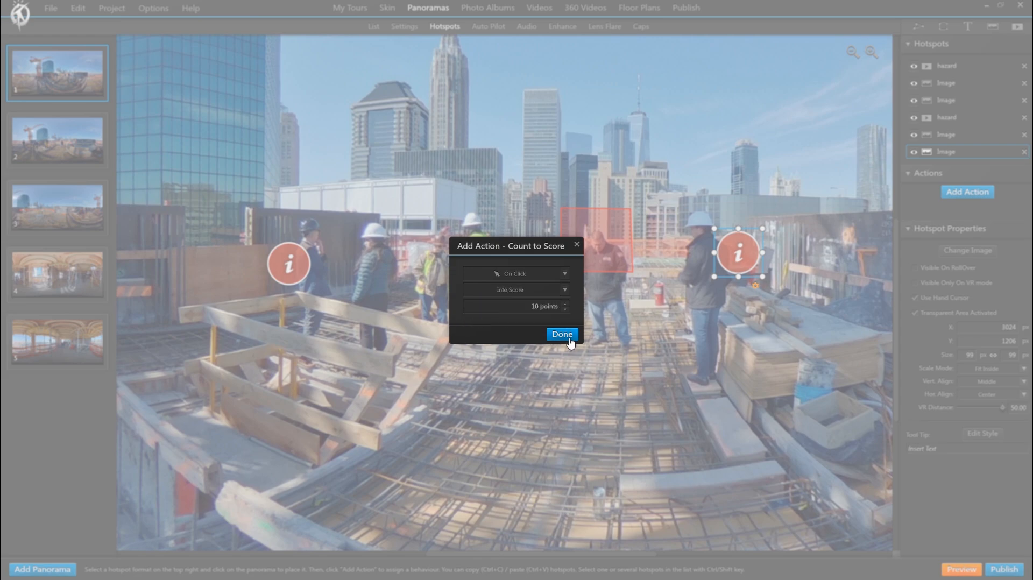
left_click(562, 334)
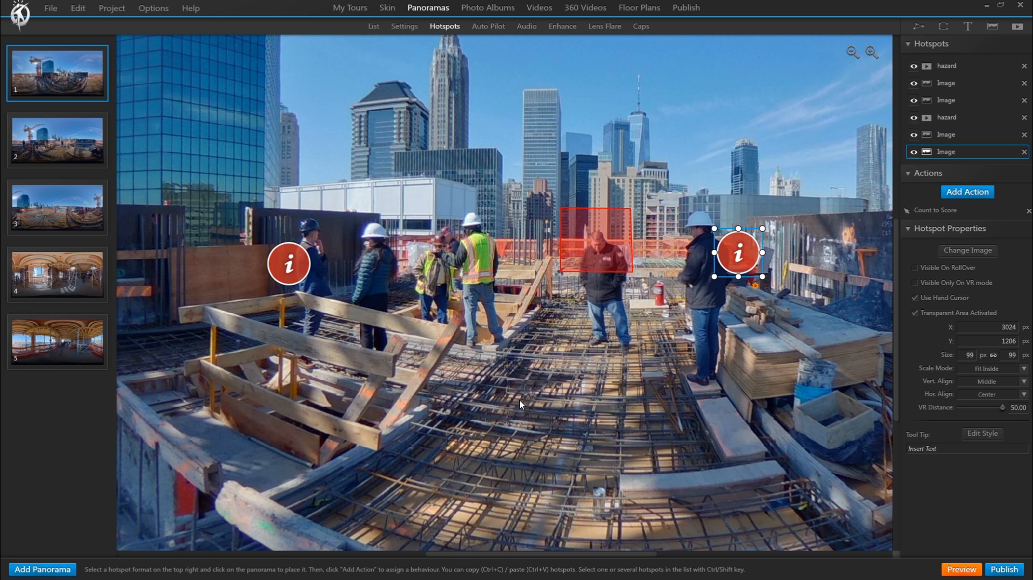
- Duplicate the Total Score text in the skin header and retitle the one before Time as INFO SCORE
left_click(387, 8)
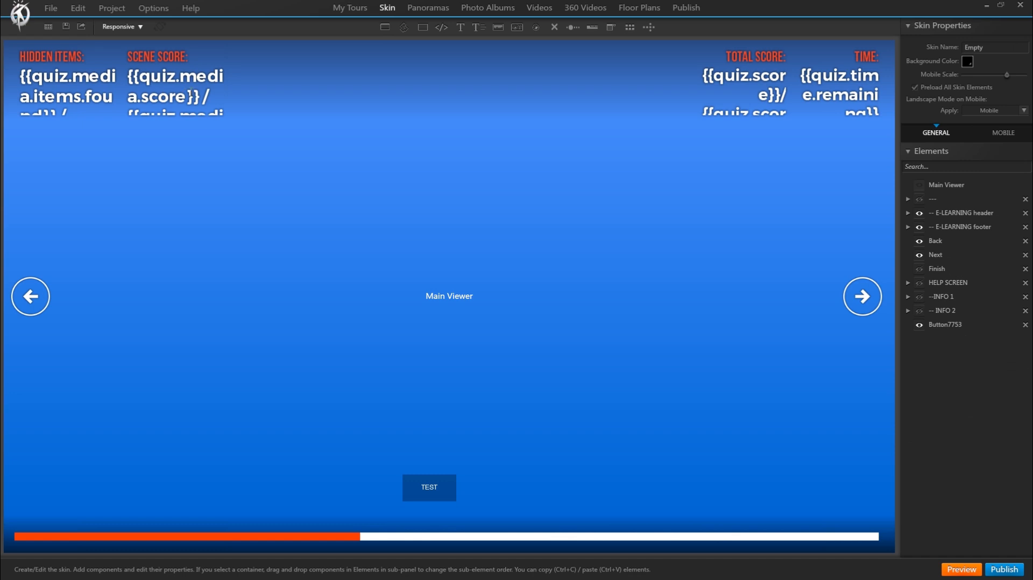
left_click(752, 79)
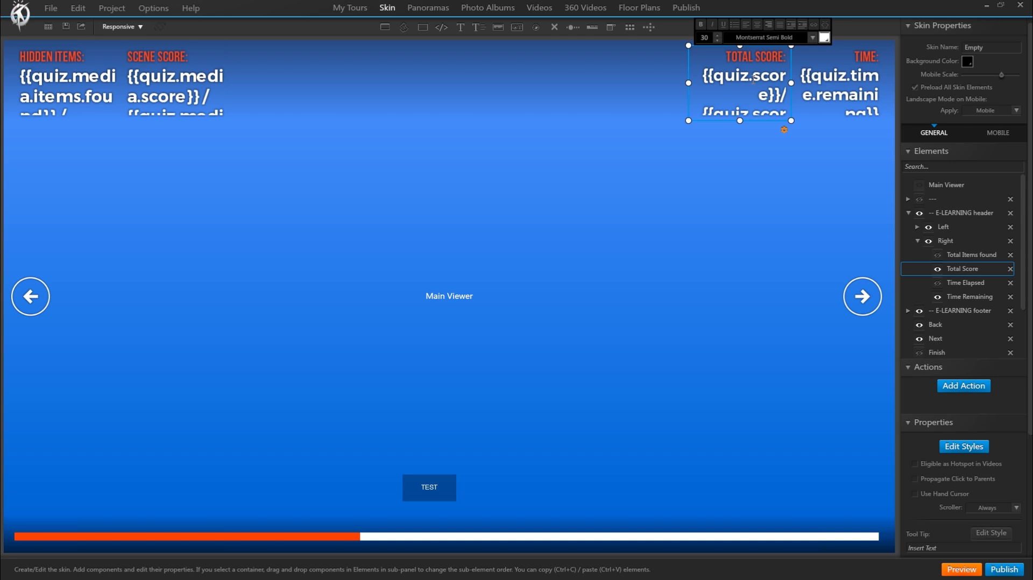
key("ctrl+v")
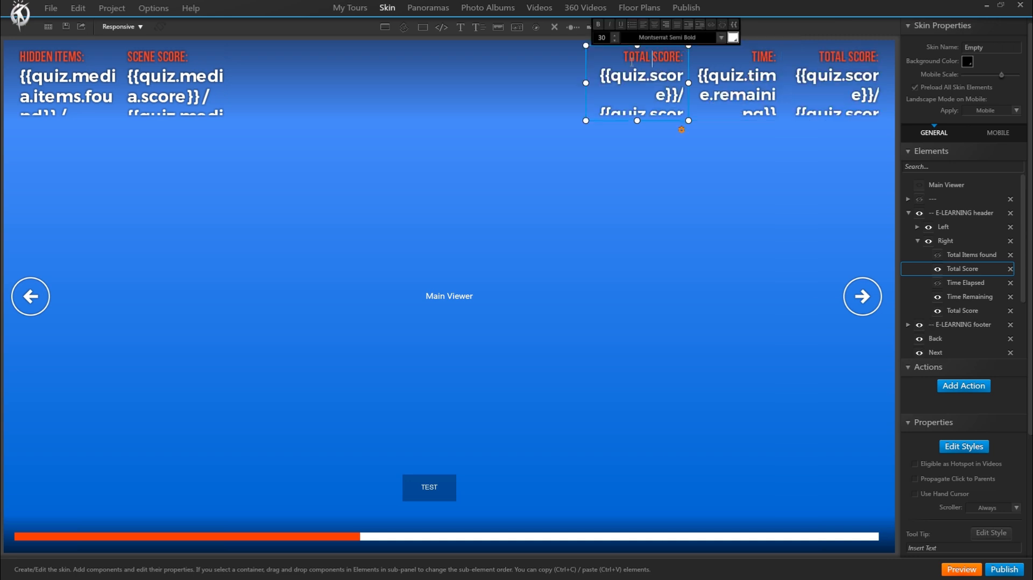
double_click(633, 61)
type("INFO")
left_click_drag(689, 83, 684, 82)
- Look through the insertable e-learning variables and check the skin variable ID of Info Score in the e-learning settings
left_click(735, 25)
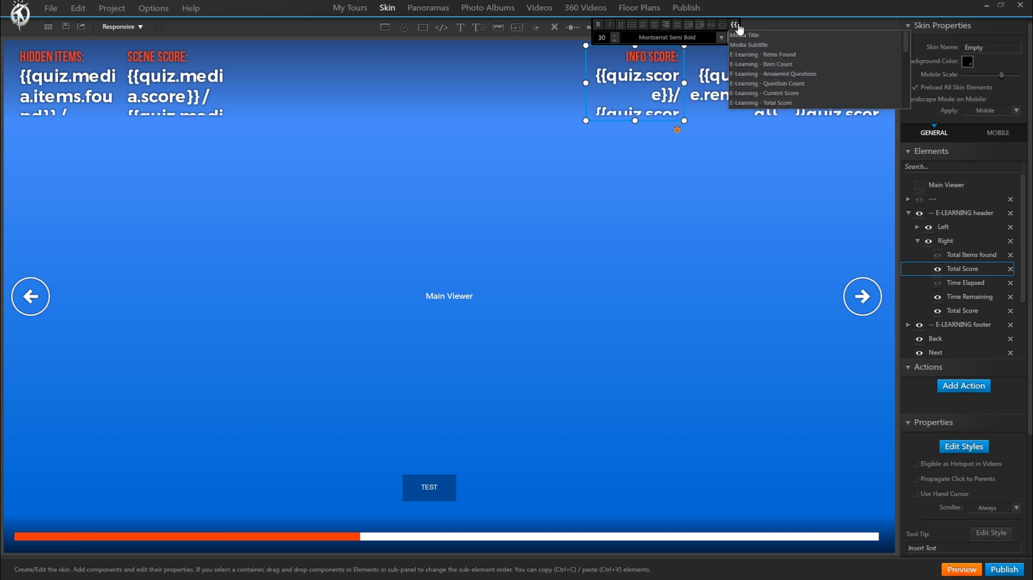
left_click_drag(906, 37, 907, 103)
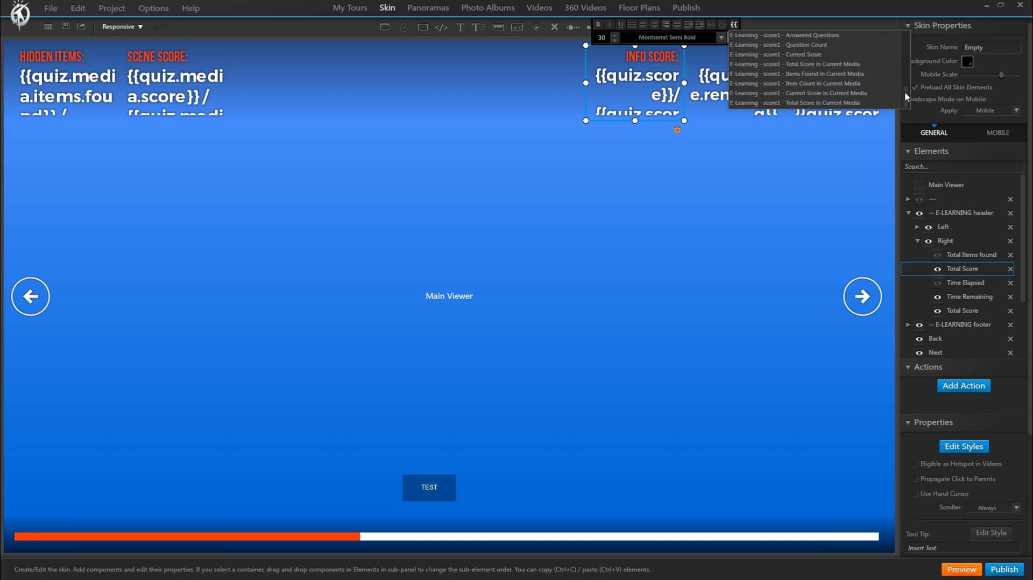
scroll(905, 85, "up", 3)
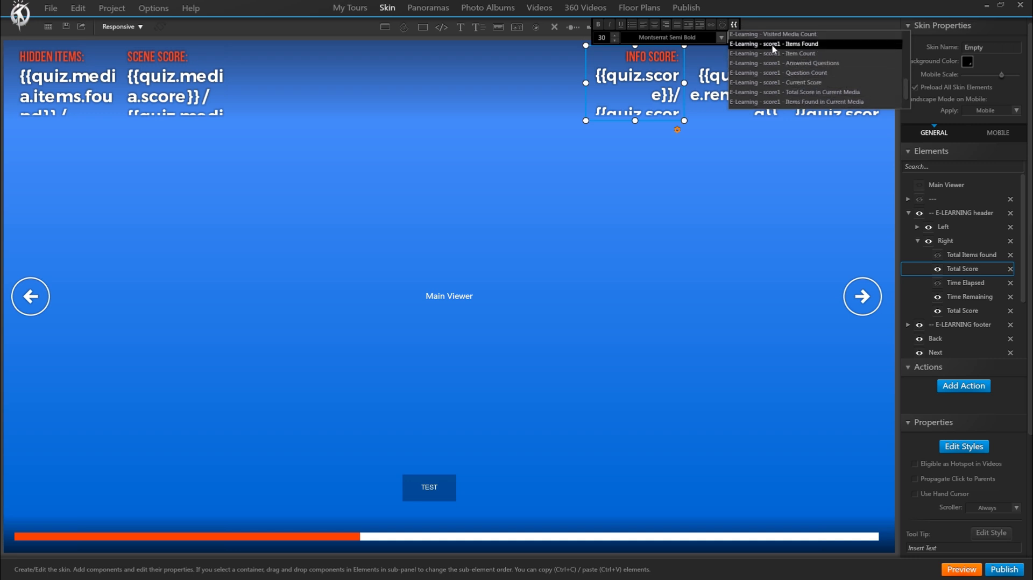
left_click(683, 8)
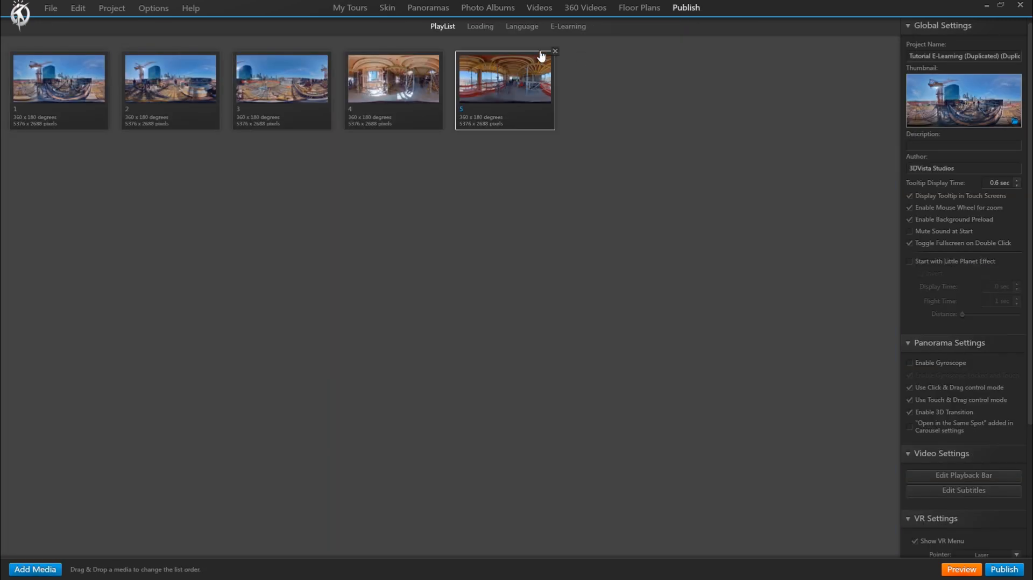
left_click(574, 31)
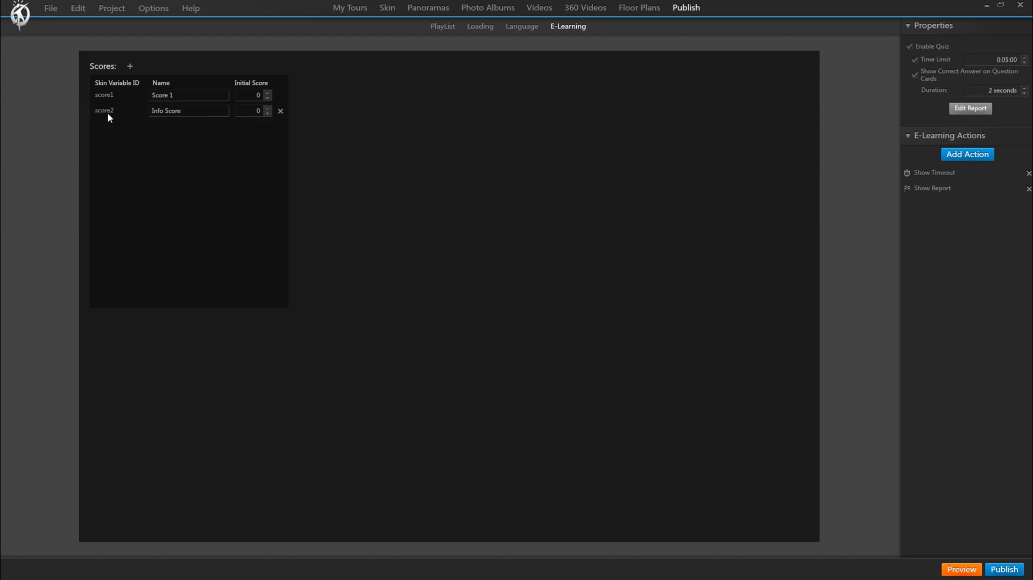
- Widen the INFO SCORE text in the skin and replace its current-score variable with E-Learning - score2 - Current Score
left_click(393, 12)
left_click(591, 102)
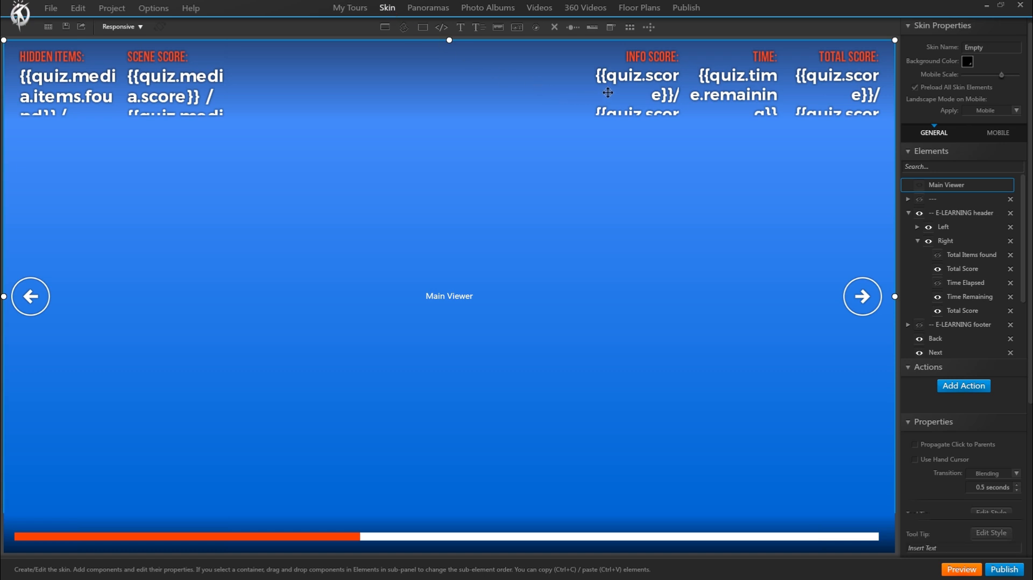
left_click_drag(592, 85, 676, 83)
key("BackSpace")
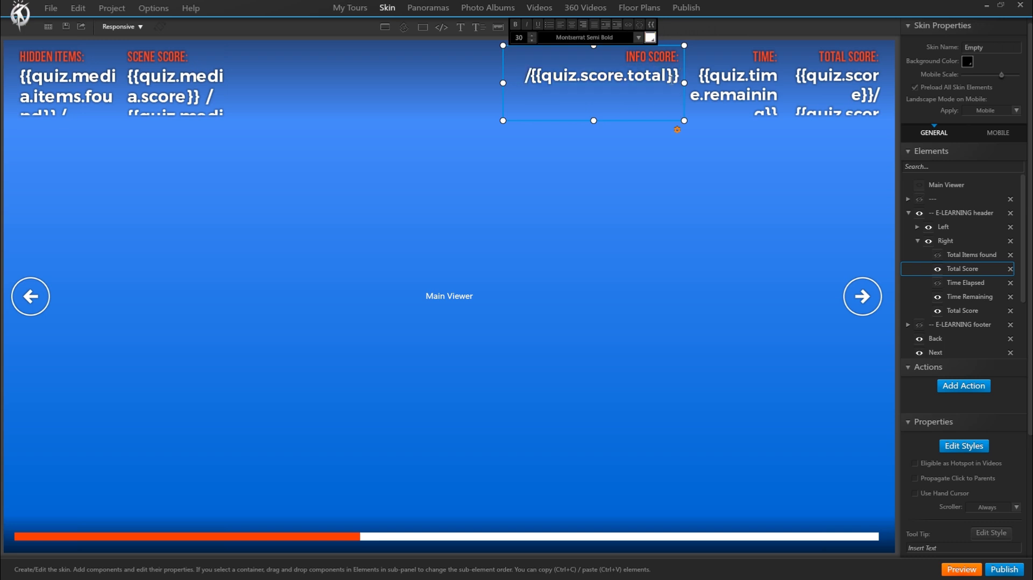
left_click(651, 24)
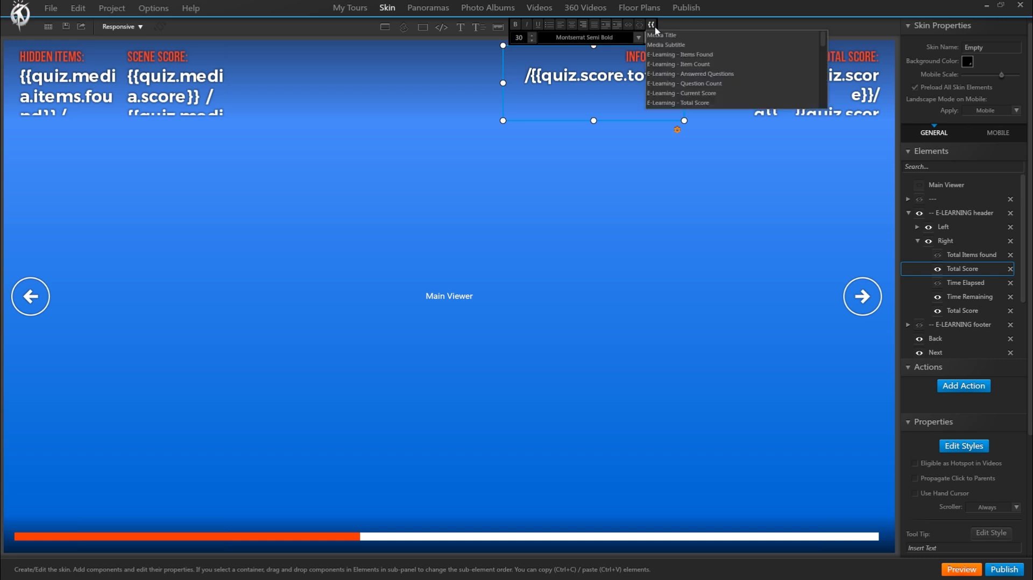
left_click_drag(824, 39, 825, 95)
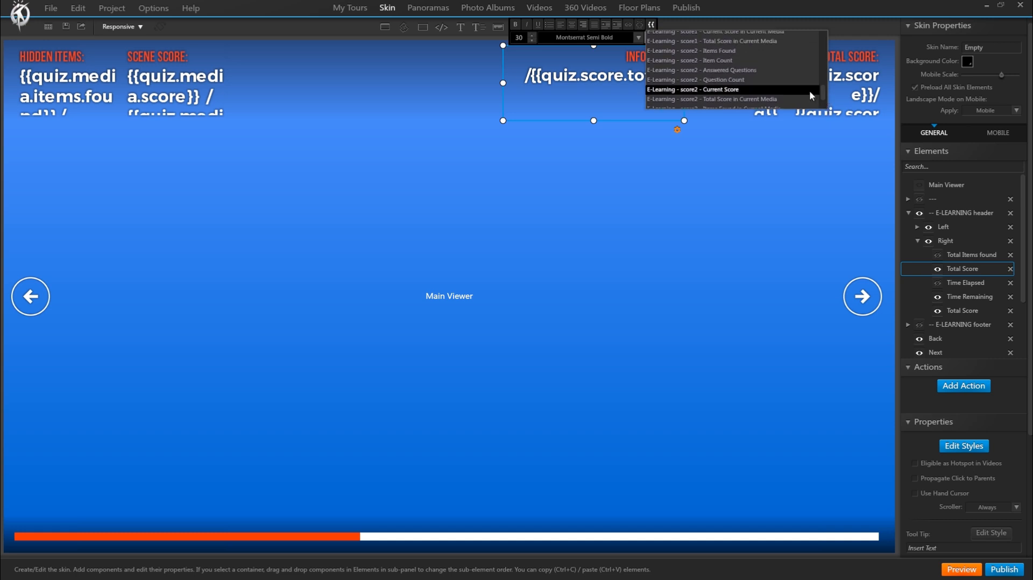
left_click(737, 89)
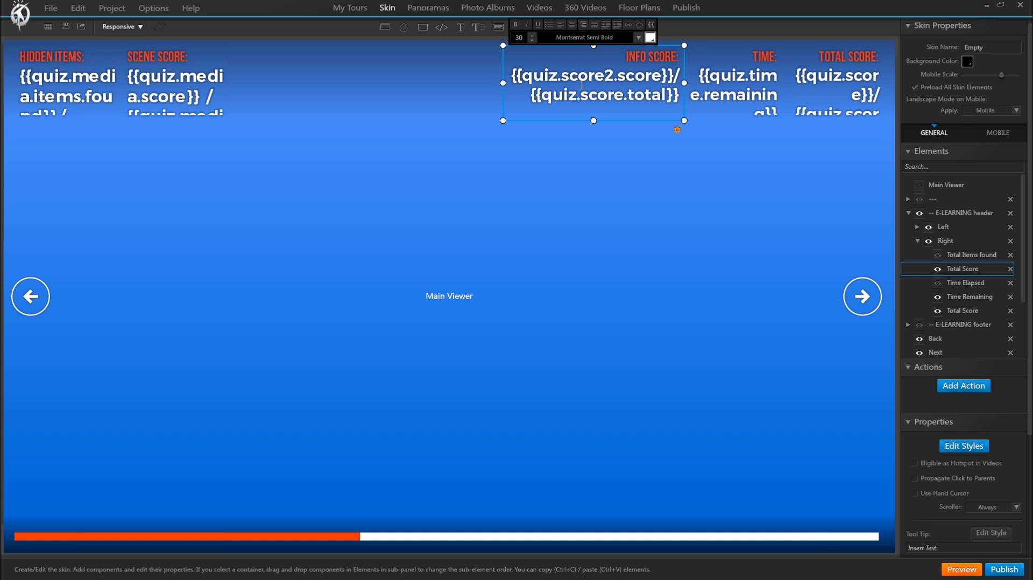
- Change the INFO SCORE total variable to {{quiz.score2.score.total}} and widen the text box so it fits on one line
left_click_drag(510, 88, 494, 88)
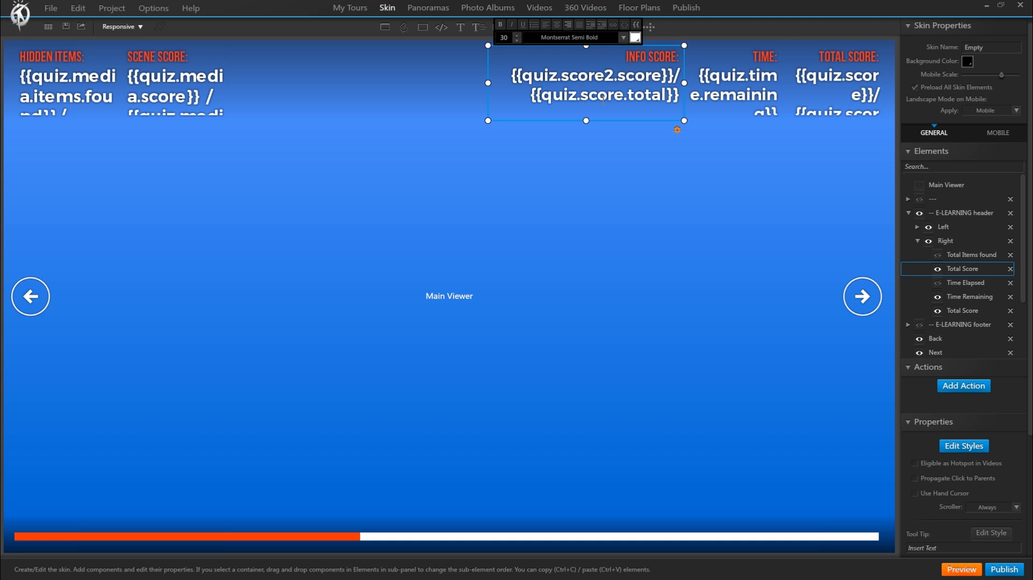
type("score")
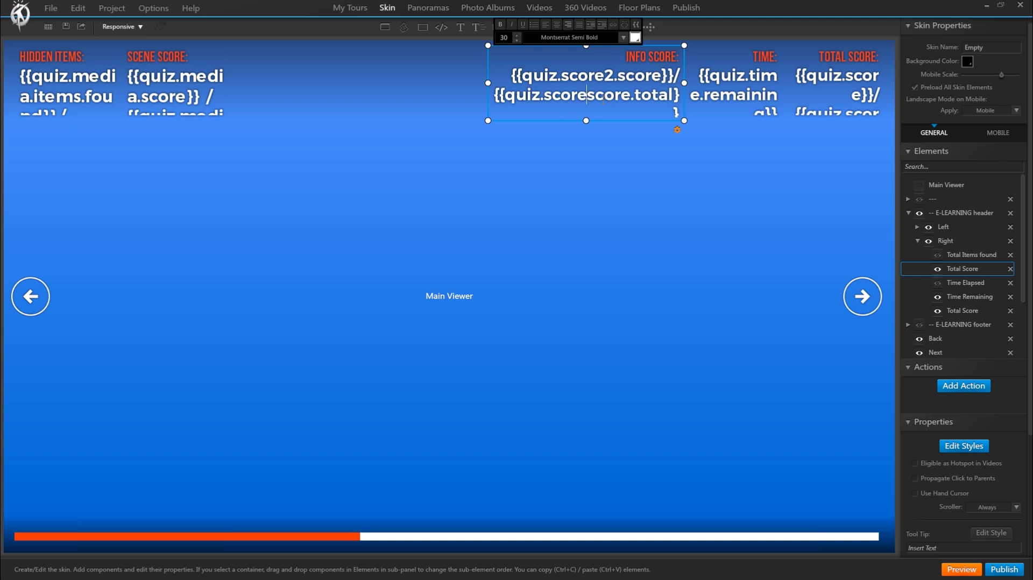
type("2.")
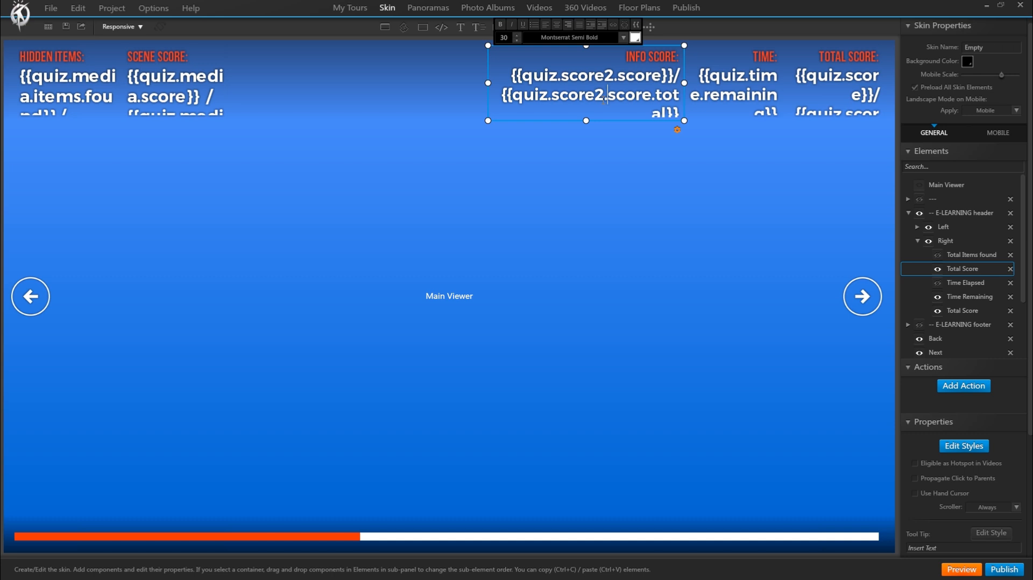
left_click_drag(494, 83, 463, 84)
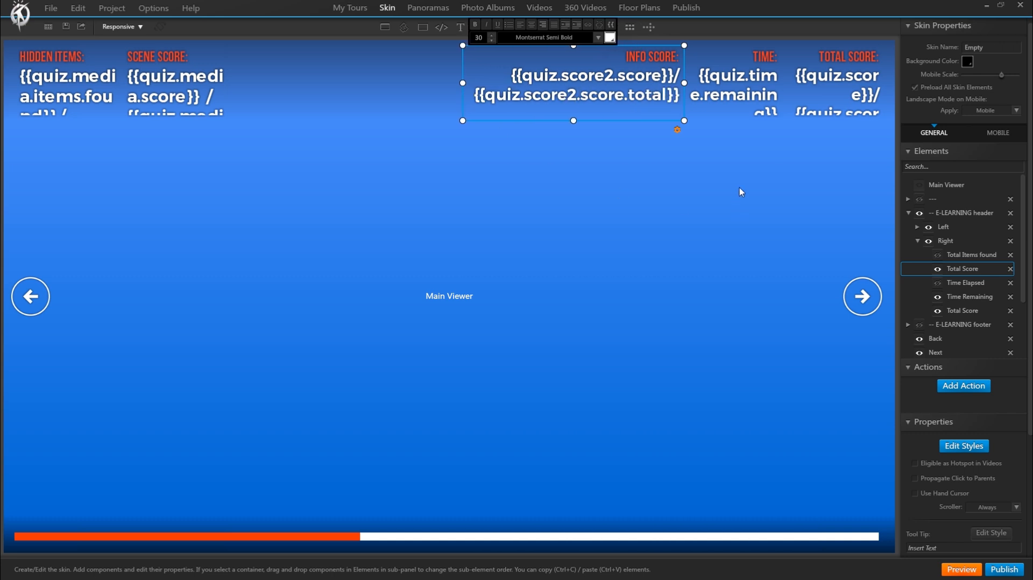
- Preview the tour with the new Info Score in the header
left_click(977, 568)
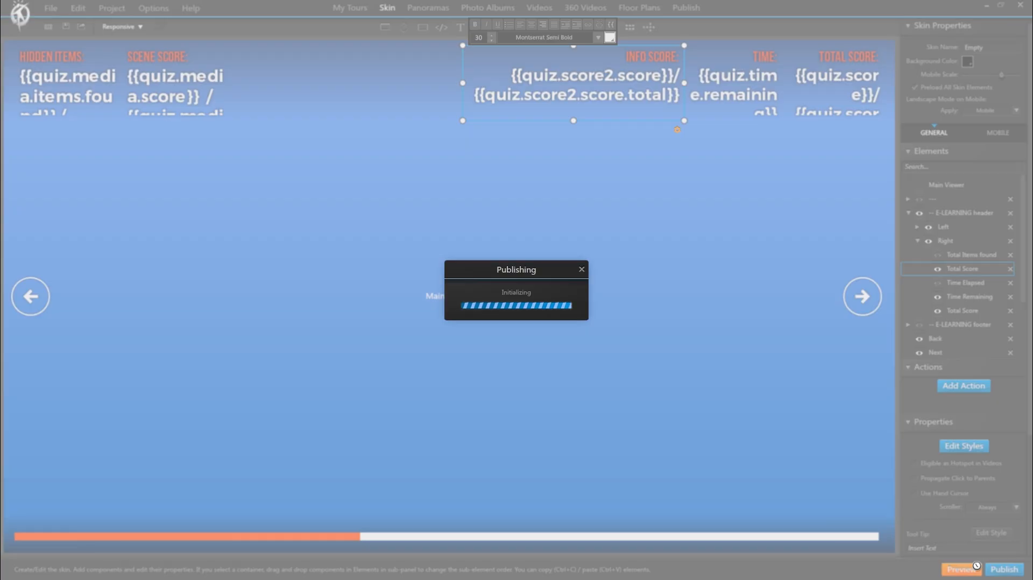